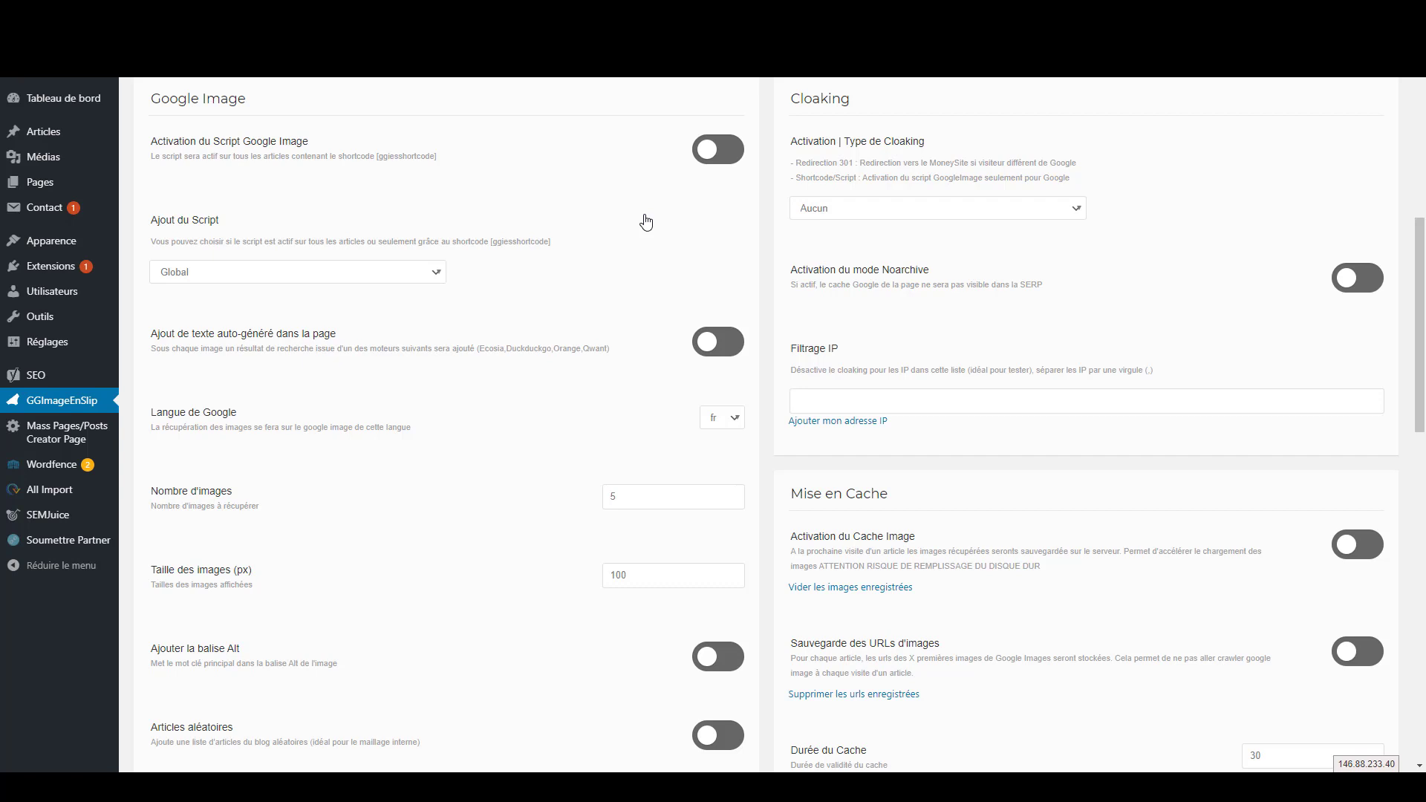
# Activate the Google Image script and set how the script is added to Shortcode.
pyautogui.click(728, 151)
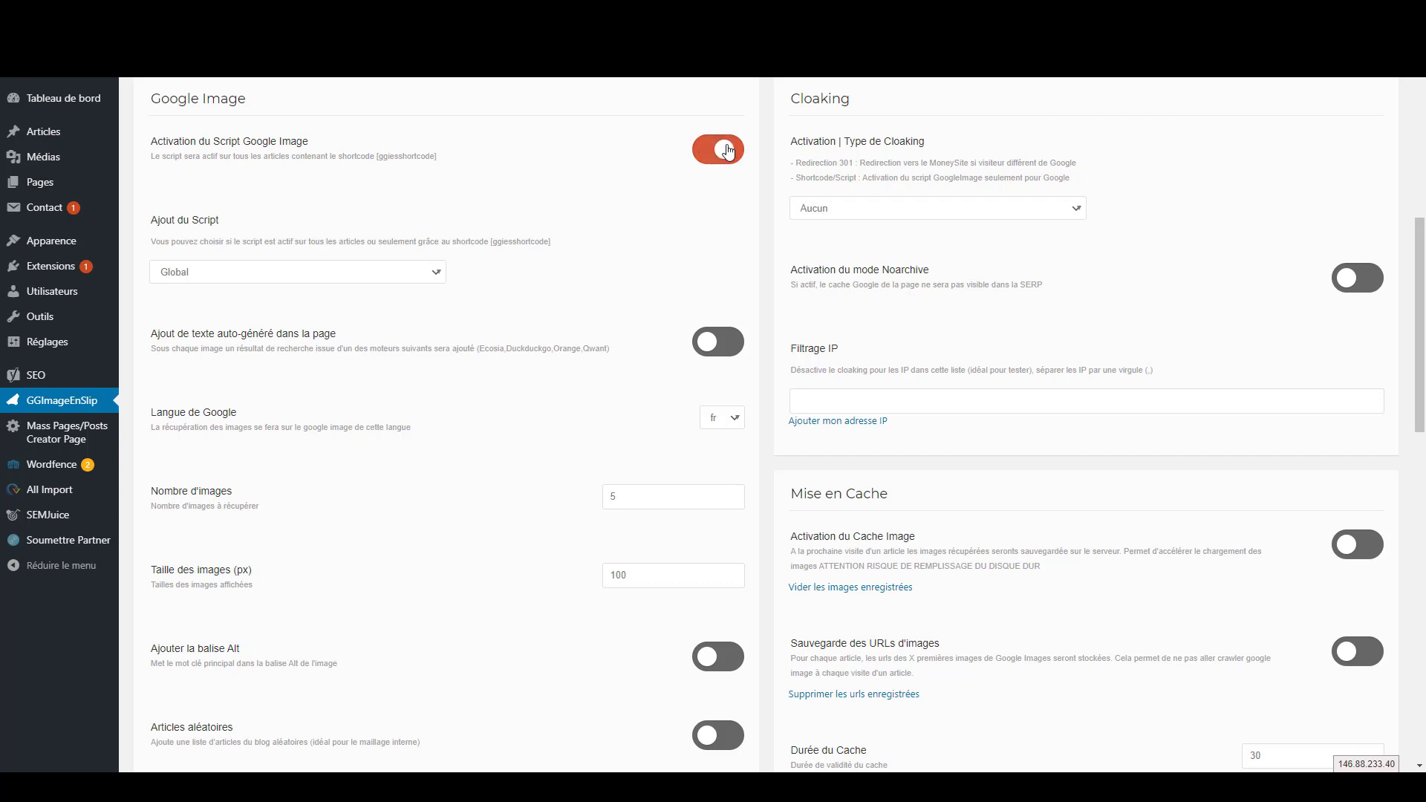
pyautogui.click(728, 151)
pyautogui.click(727, 152)
pyautogui.click(435, 276)
pyautogui.click(382, 299)
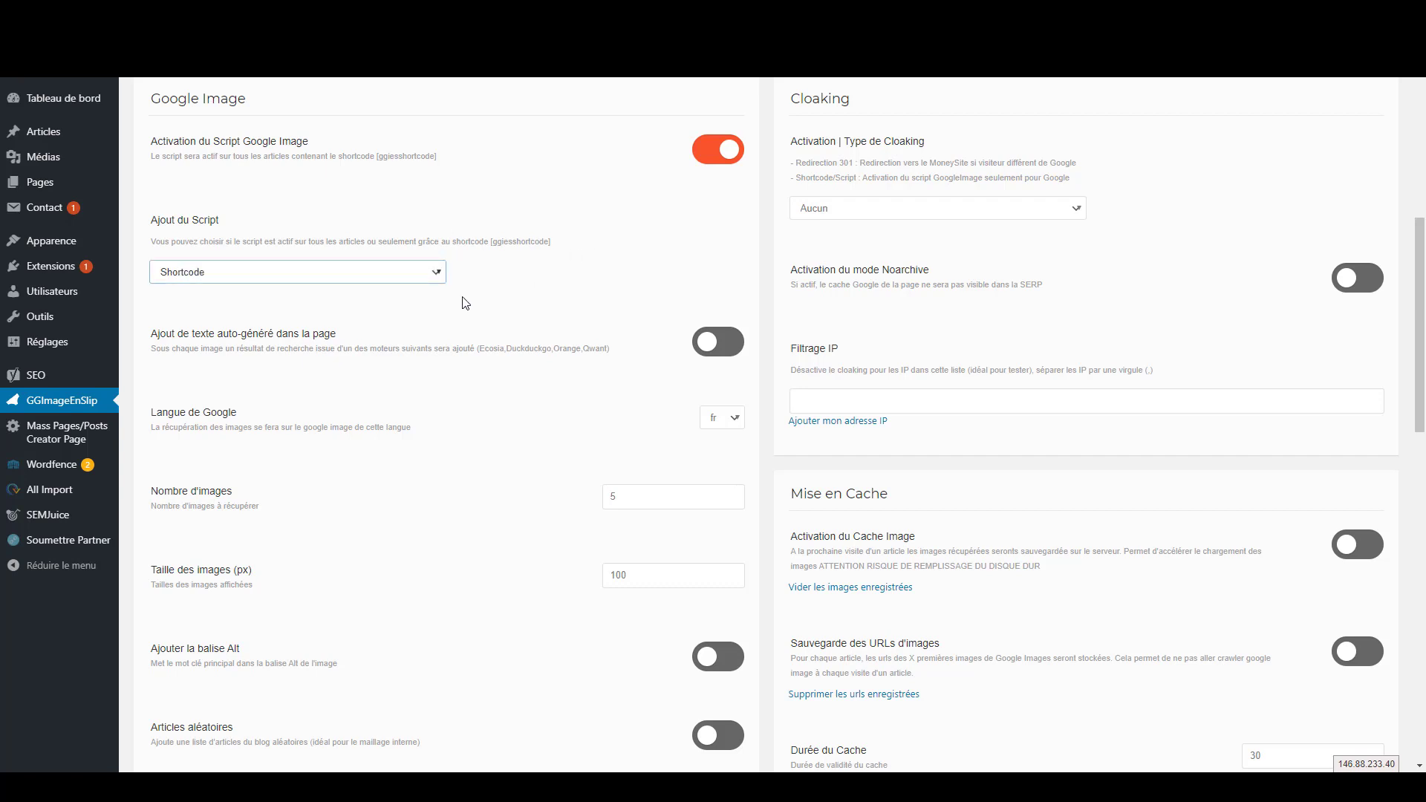
pyautogui.click(553, 278)
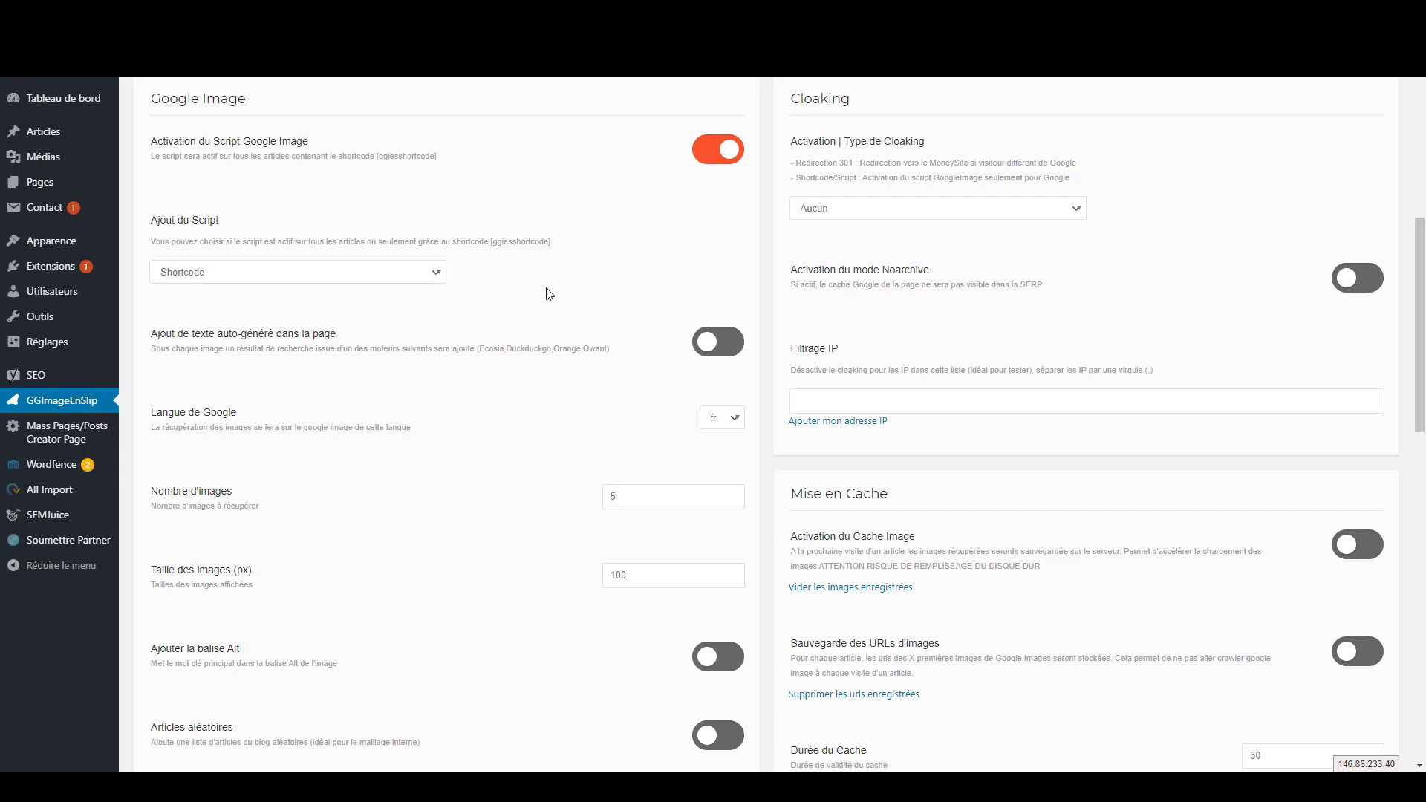
# Examine the [ggiesshortcode] shortcode mentioned in the description of the script insertion setting.
pyautogui.moveTo(490, 242)
pyautogui.mouseDown()
pyautogui.moveTo(554, 249)
pyautogui.moveTo(491, 240)
pyautogui.mouseUp()
pyautogui.click(590, 256)
pyautogui.moveTo(567, 250); pyautogui.dragTo(490, 242)
pyautogui.moveTo(568, 250); pyautogui.dragTo(491, 238)
pyautogui.click(601, 252)
pyautogui.moveTo(553, 245); pyautogui.dragTo(491, 239)
pyautogui.click(571, 253)
# Try turning on auto-generated text in the page, and switch it back off.
pyautogui.click(730, 346)
pyautogui.click(710, 346)
# Choose fr as the Google language used to retrieve the images.
pyautogui.click(733, 427)
pyautogui.click(716, 438)
pyautogui.click(727, 424)
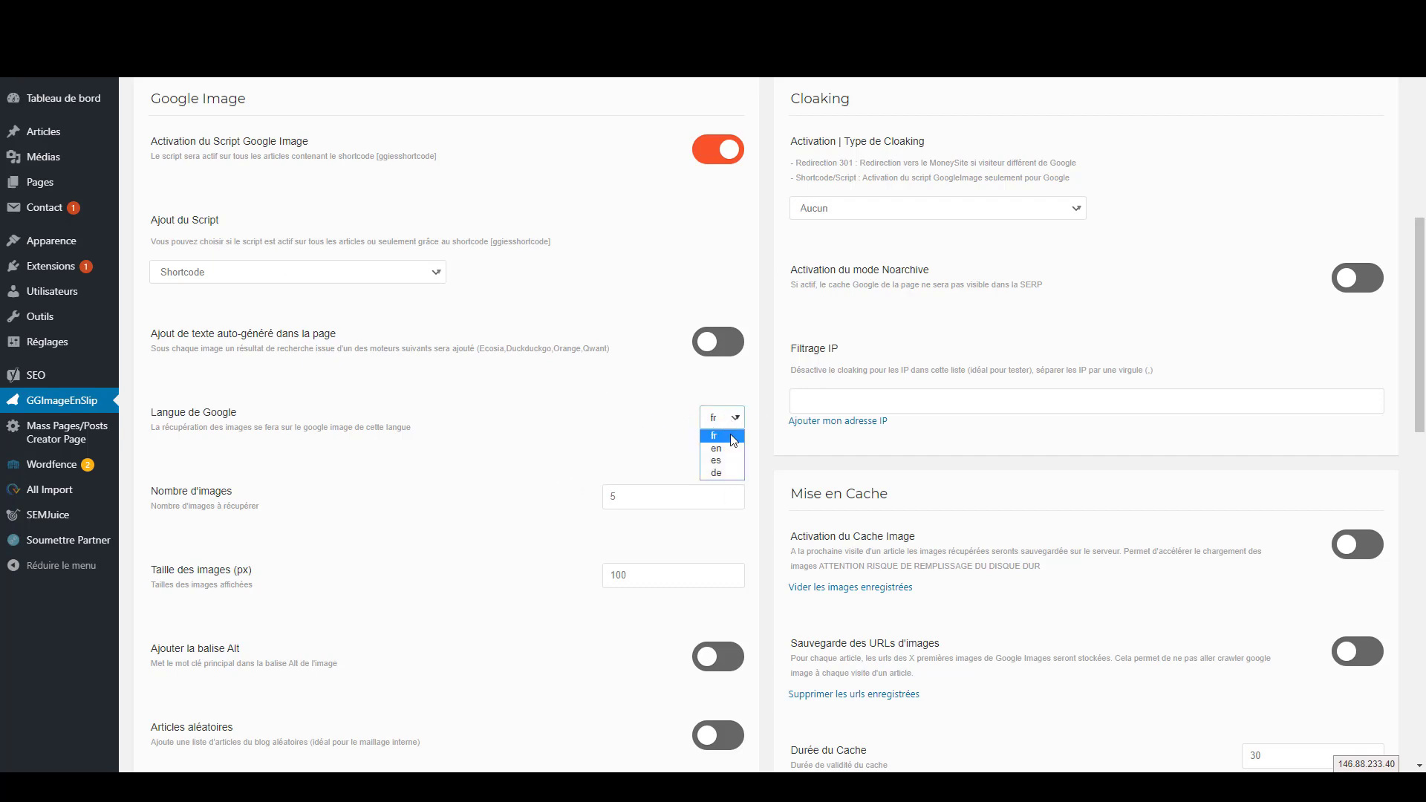
pyautogui.click(639, 416)
pyautogui.click(725, 428)
pyautogui.click(723, 434)
# Review the setting for the number of images to retrieve.
pyautogui.moveTo(436, 503); pyautogui.dragTo(177, 494)
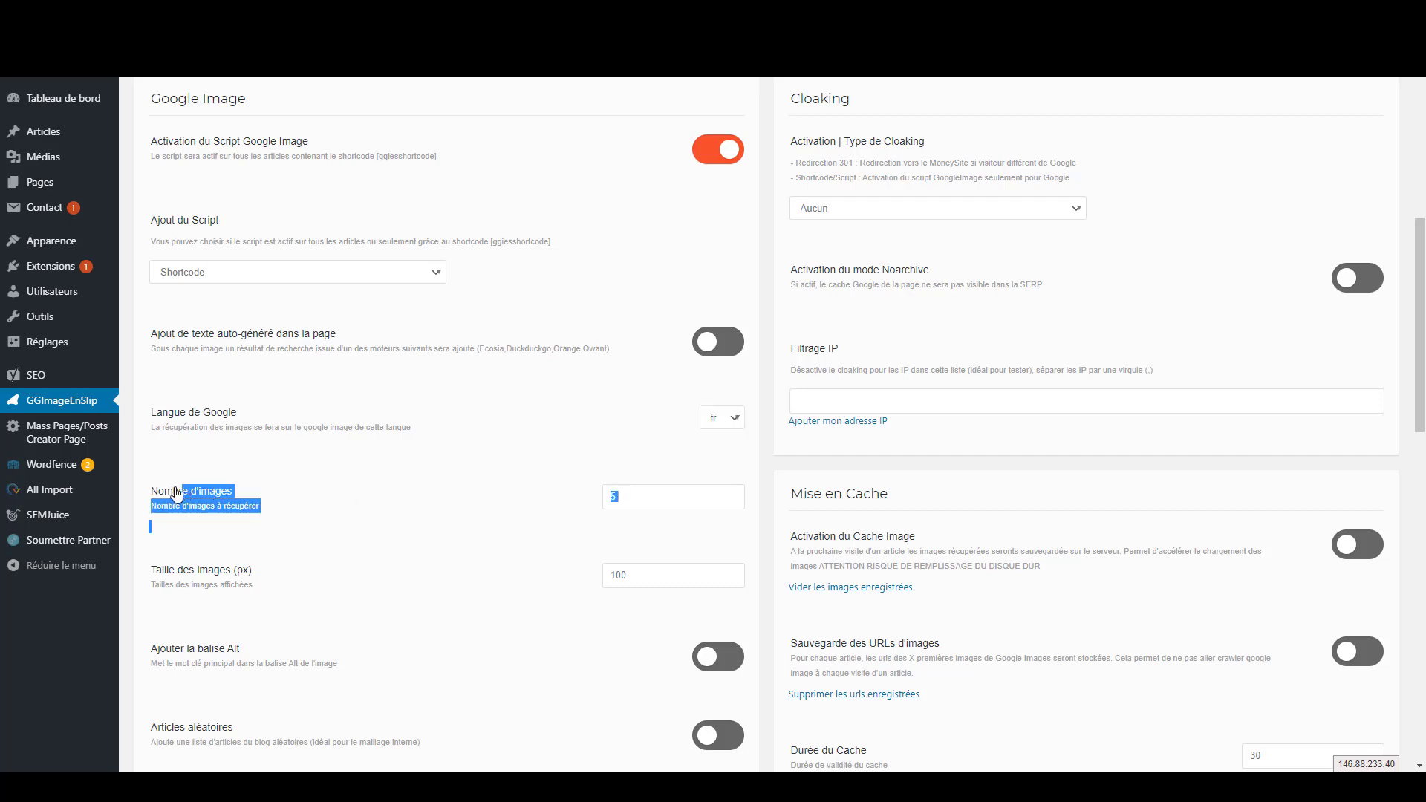
pyautogui.click(442, 490)
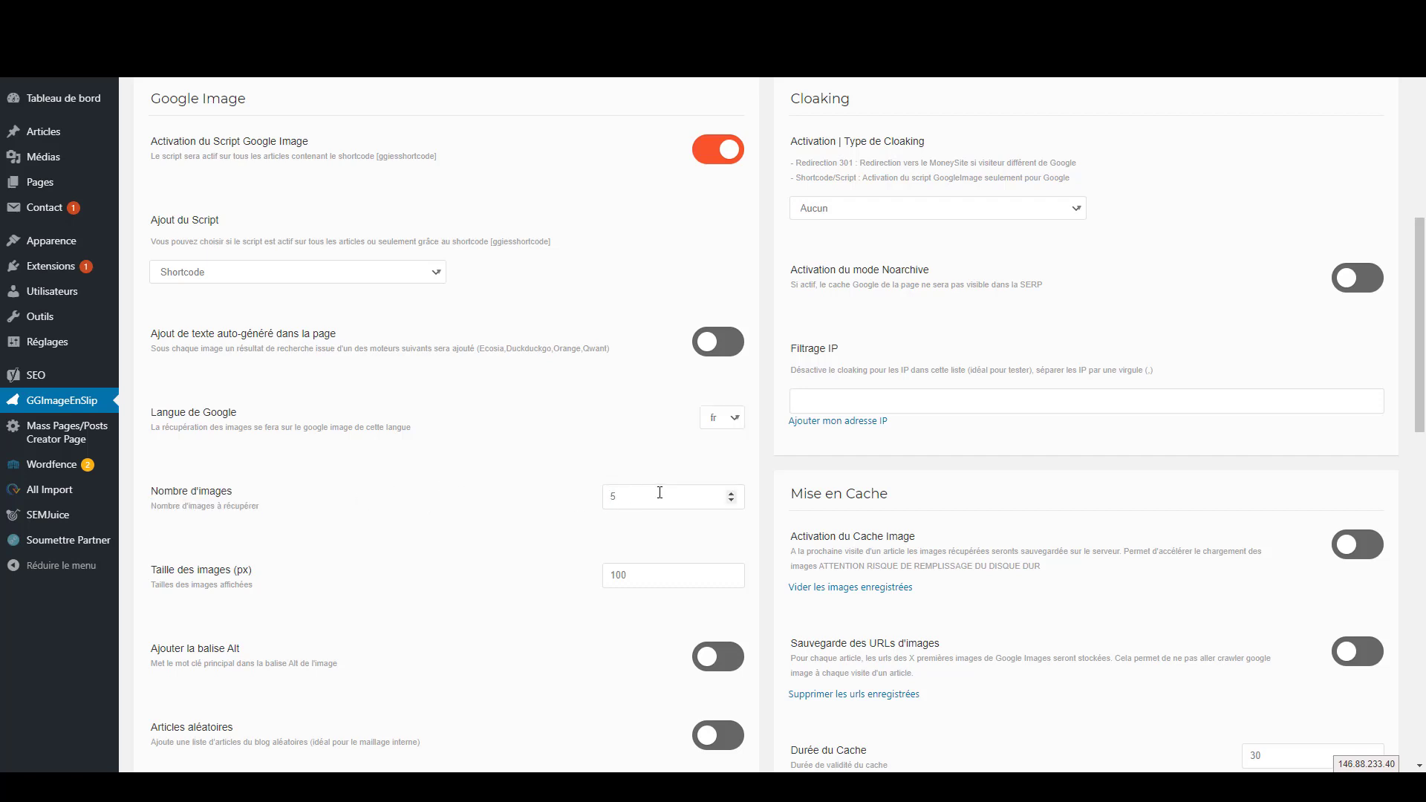
pyautogui.moveTo(621, 495); pyautogui.dragTo(603, 497)
pyautogui.click(655, 497)
pyautogui.doubleClick(613, 496)
pyautogui.click(560, 524)
# Set the displayed image size to 0 px.
pyautogui.scroll(-1, 559, 524)
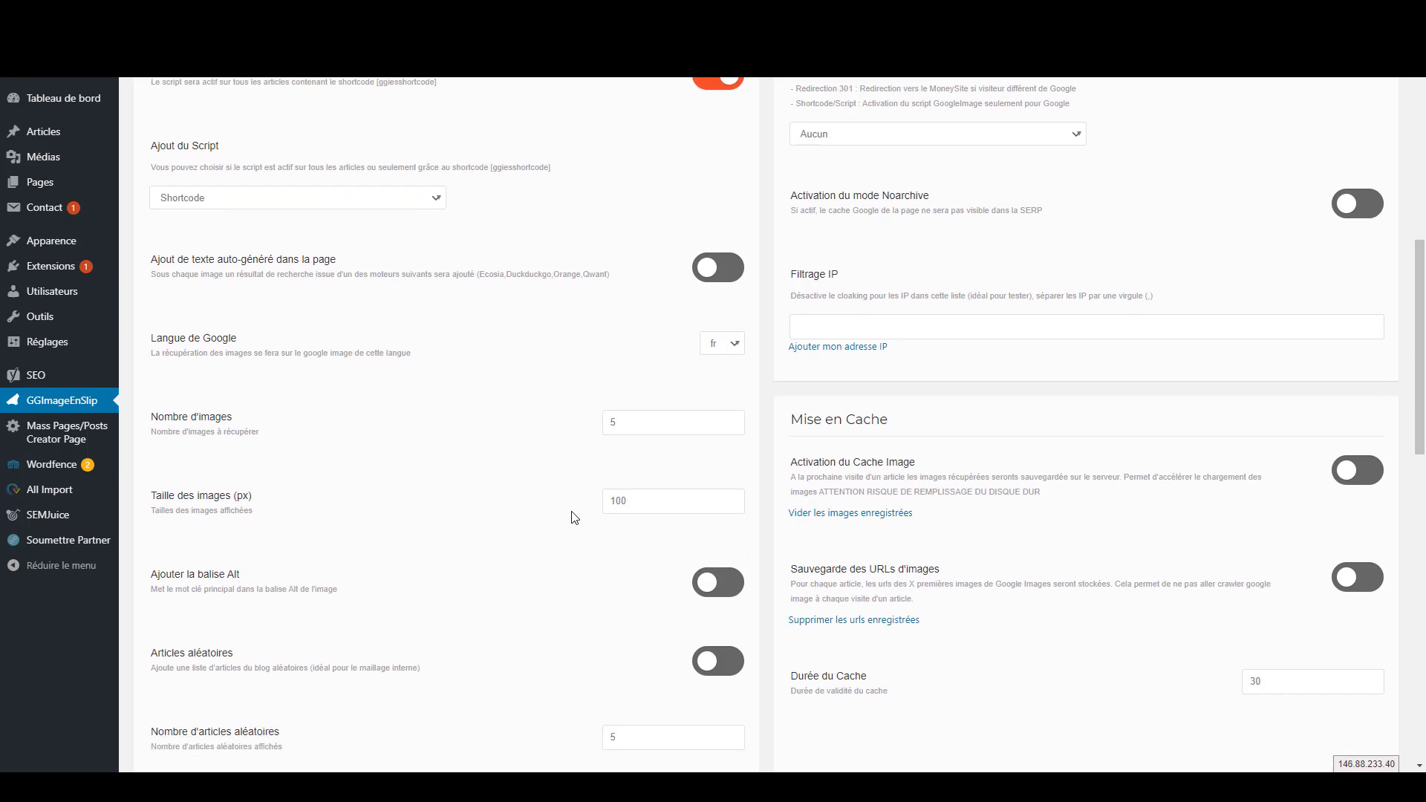
pyautogui.doubleClick(639, 501)
pyautogui.click(518, 513)
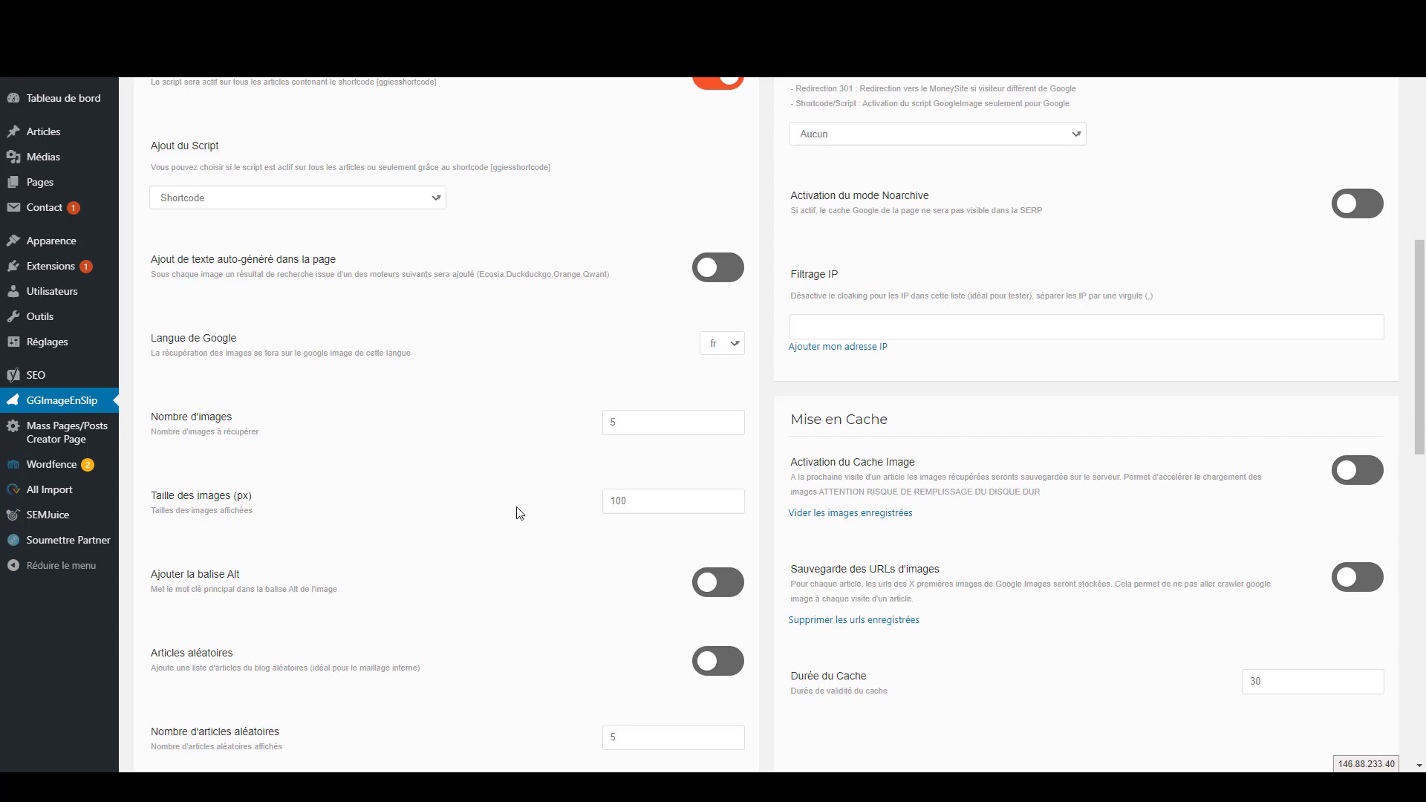
pyautogui.doubleClick(649, 502)
pyautogui.press('Right')
pyautogui.doubleClick(632, 500)
pyautogui.click(589, 540)
pyautogui.moveTo(629, 500); pyautogui.dragTo(606, 497)
pyautogui.write('10')
pyautogui.click(541, 534)
pyautogui.click(649, 501)
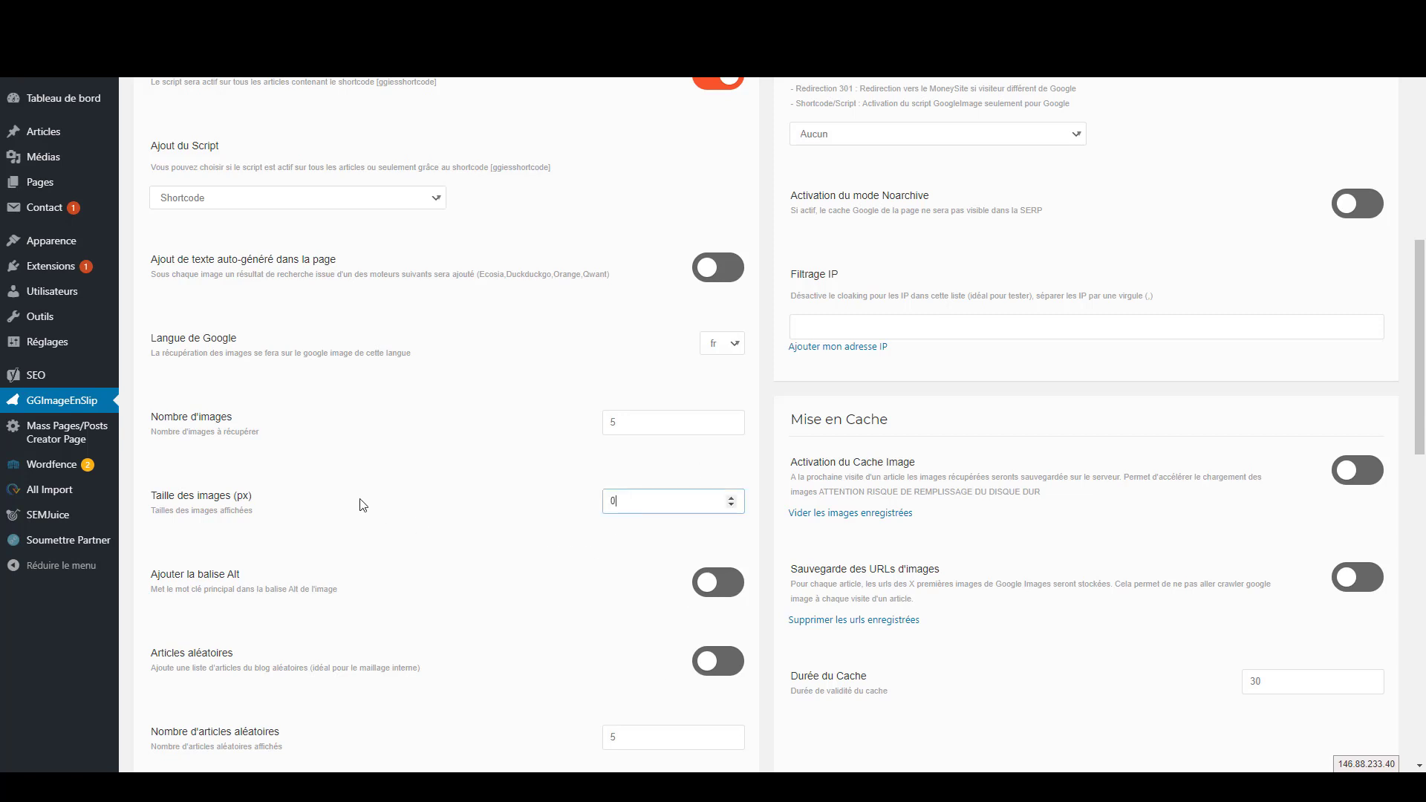
pyautogui.click(494, 585)
# Turn on the image Alt tag option and the random articles list for internal linking.
pyautogui.click(714, 599)
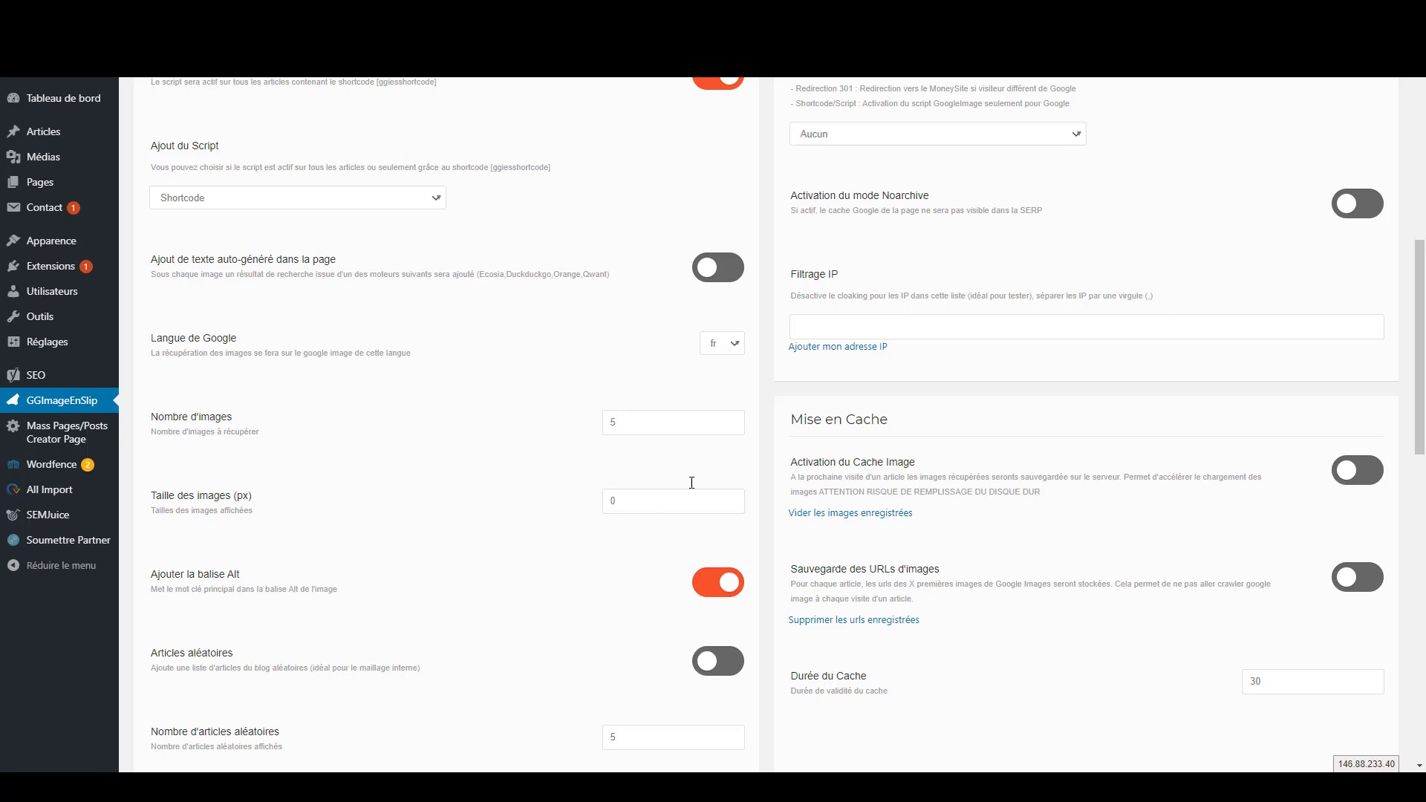
pyautogui.scroll(-1, 542, 616)
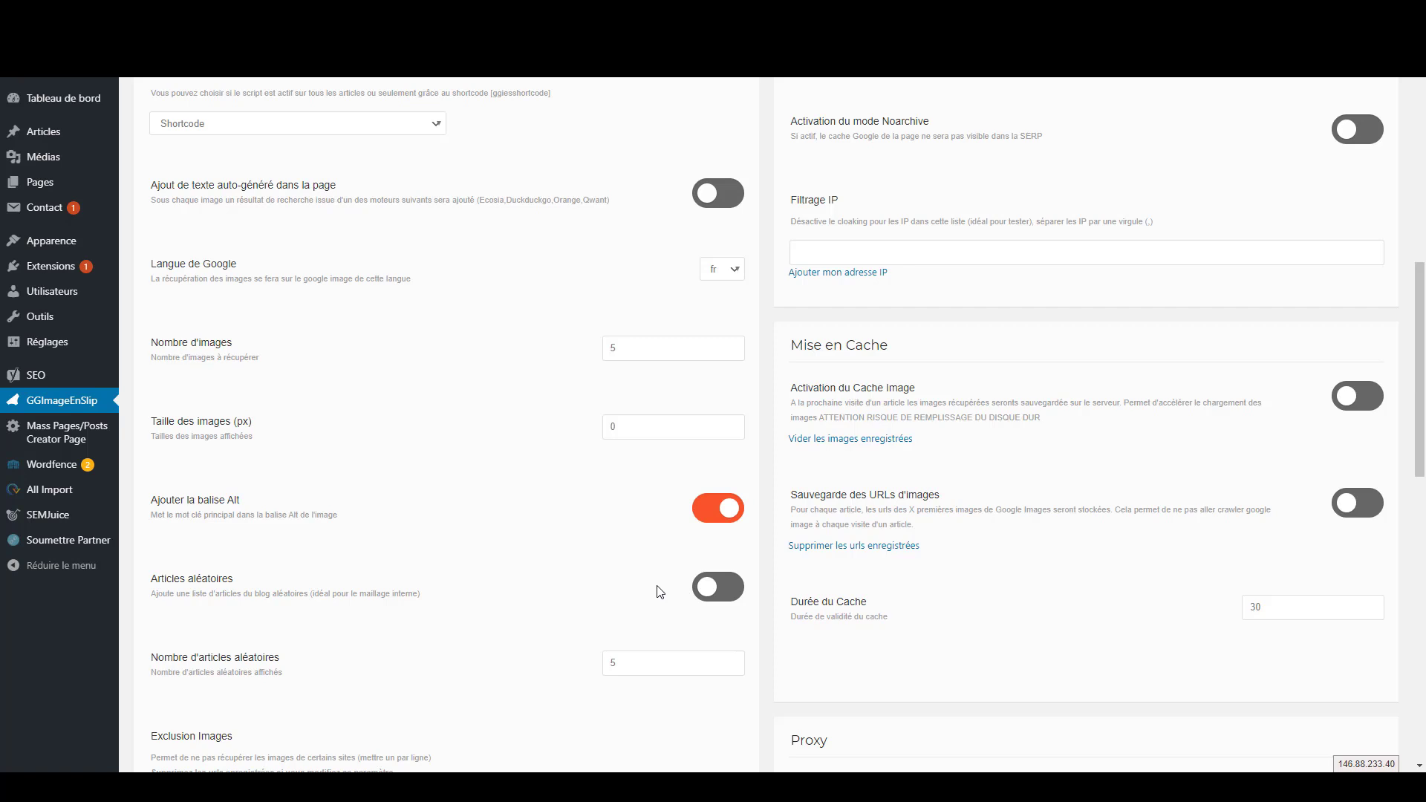
pyautogui.click(733, 596)
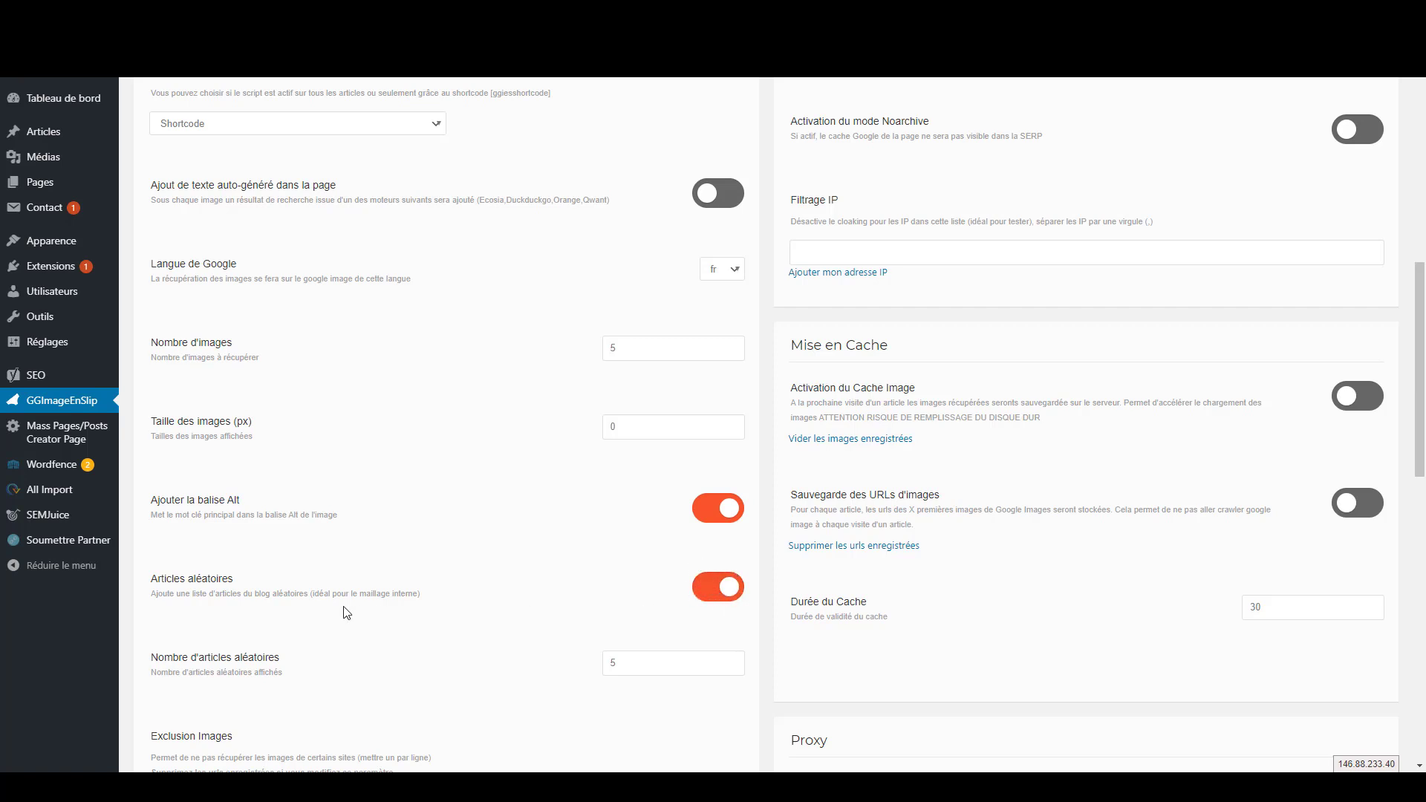
pyautogui.tripleClick(286, 593)
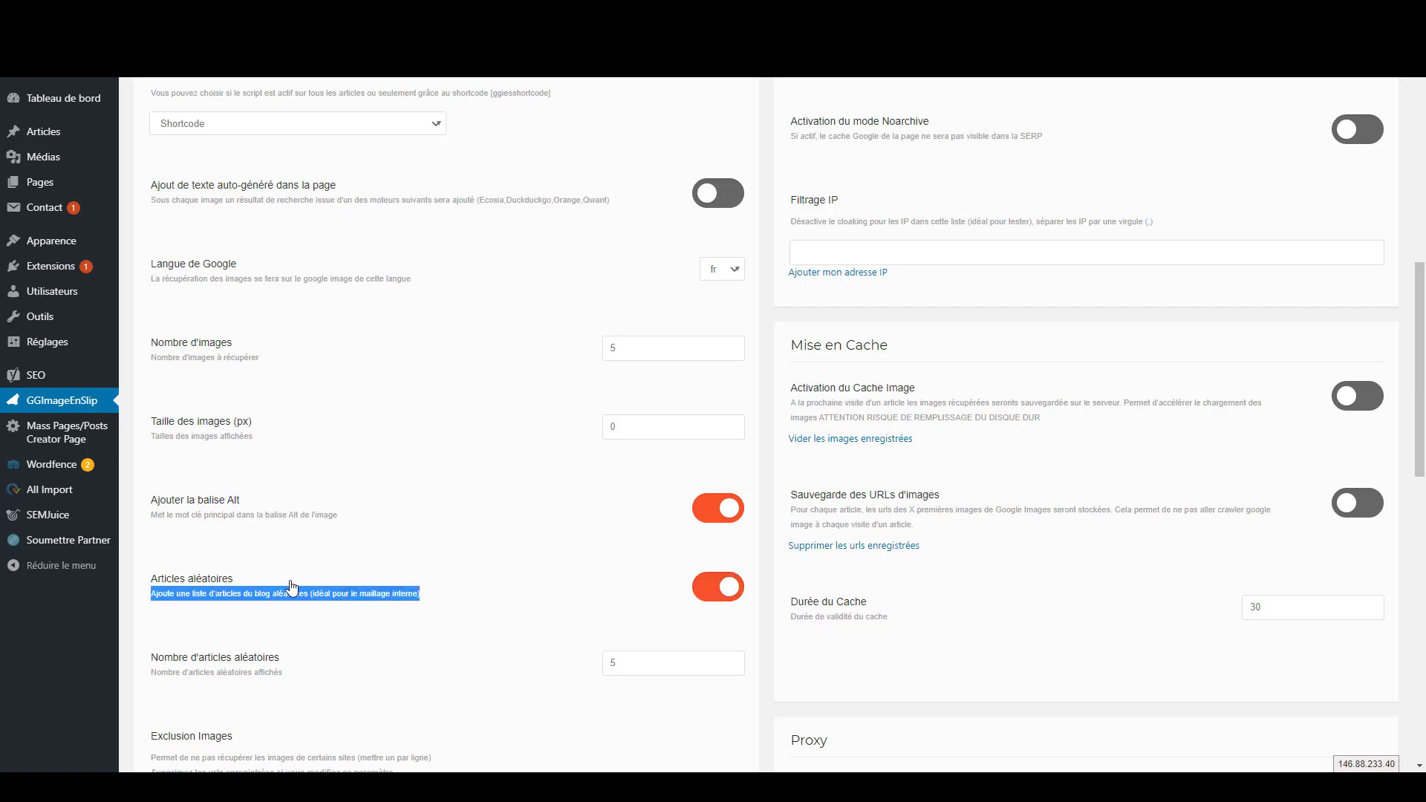
pyautogui.click(547, 596)
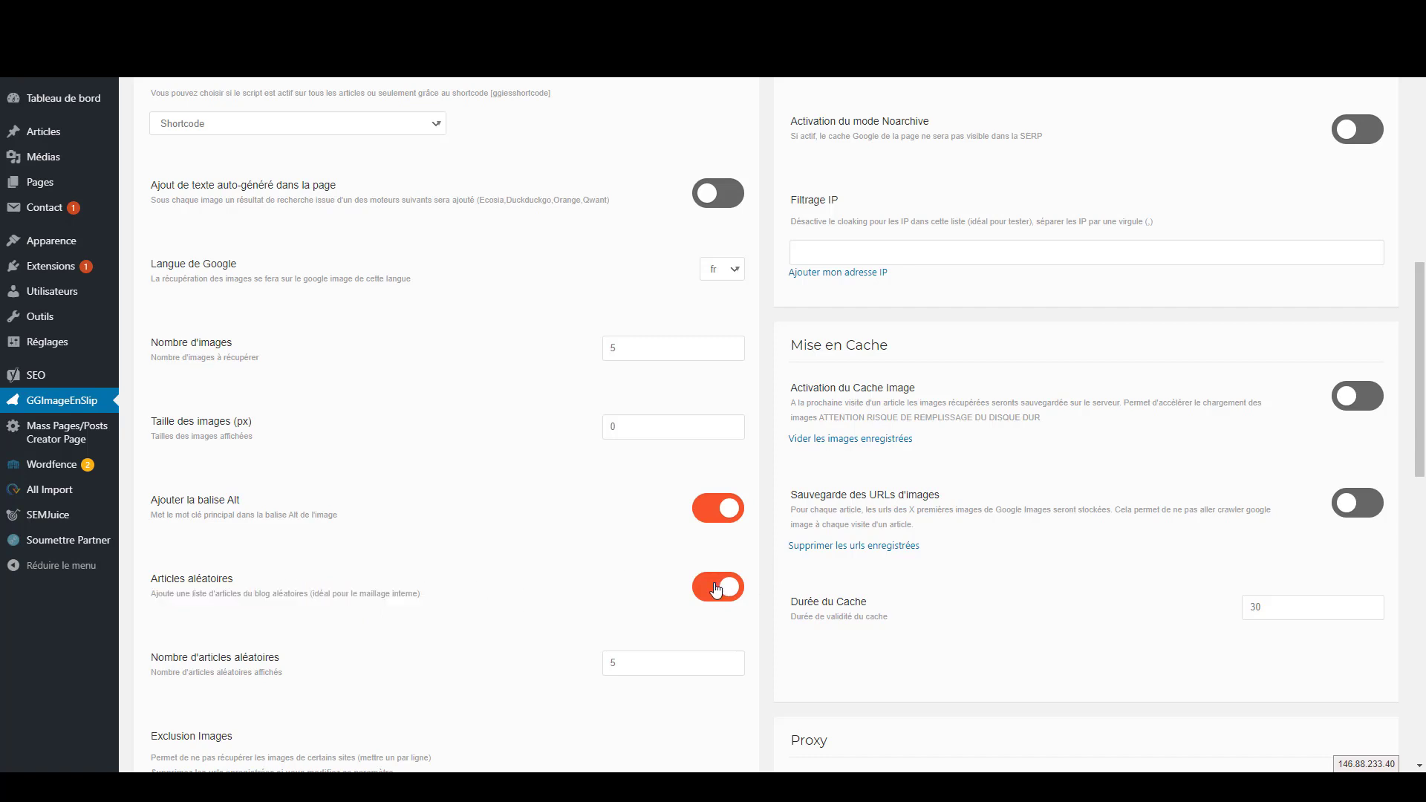
# Review the setting for the number of random articles displayed.
pyautogui.scroll(-1, 517, 603)
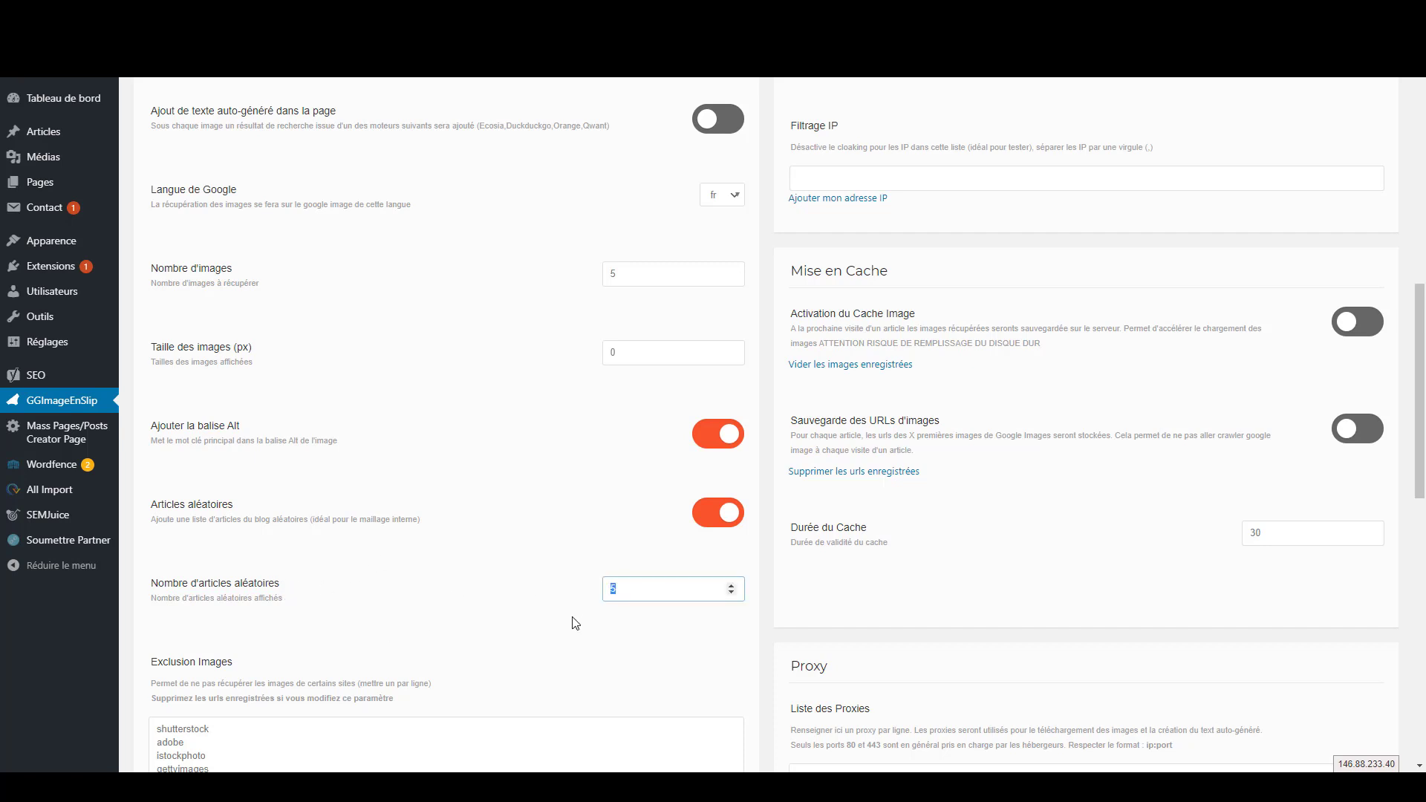
pyautogui.click(632, 598)
pyautogui.click(616, 633)
pyautogui.click(634, 594)
pyautogui.click(619, 623)
pyautogui.doubleClick(631, 589)
# Examine the list of sites excluded from image retrieval.
pyautogui.scroll(-3, 598, 635)
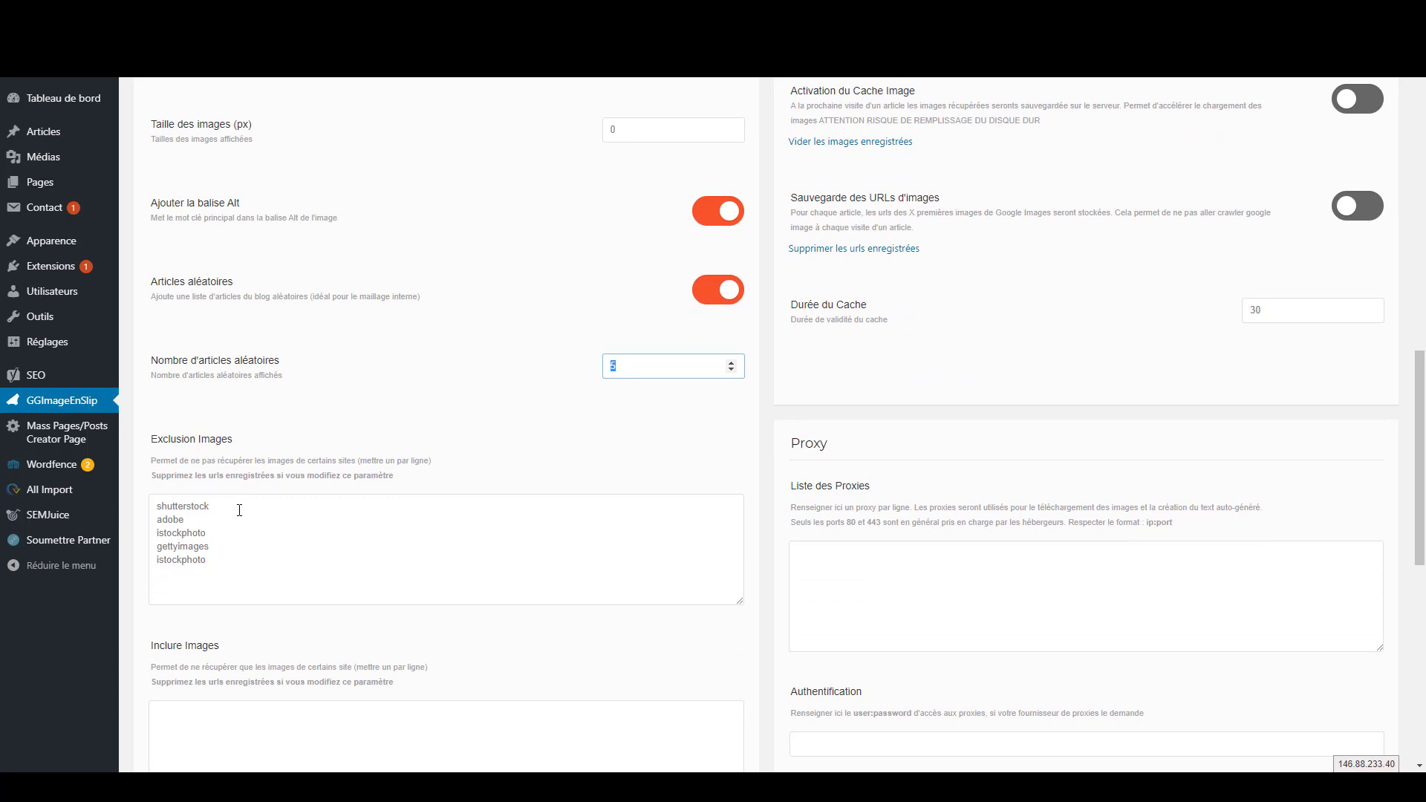
pyautogui.moveTo(227, 558); pyautogui.dragTo(162, 506)
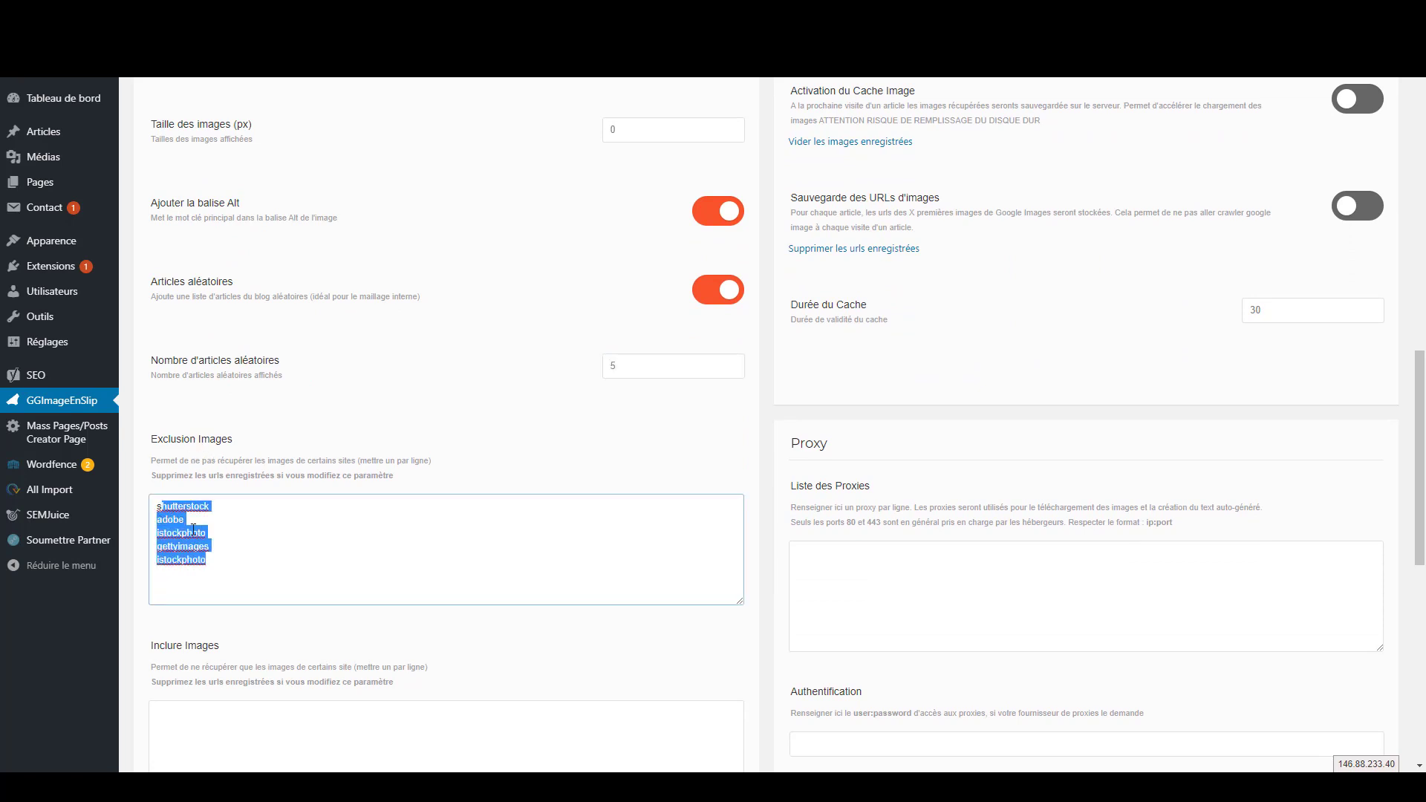
pyautogui.click(282, 559)
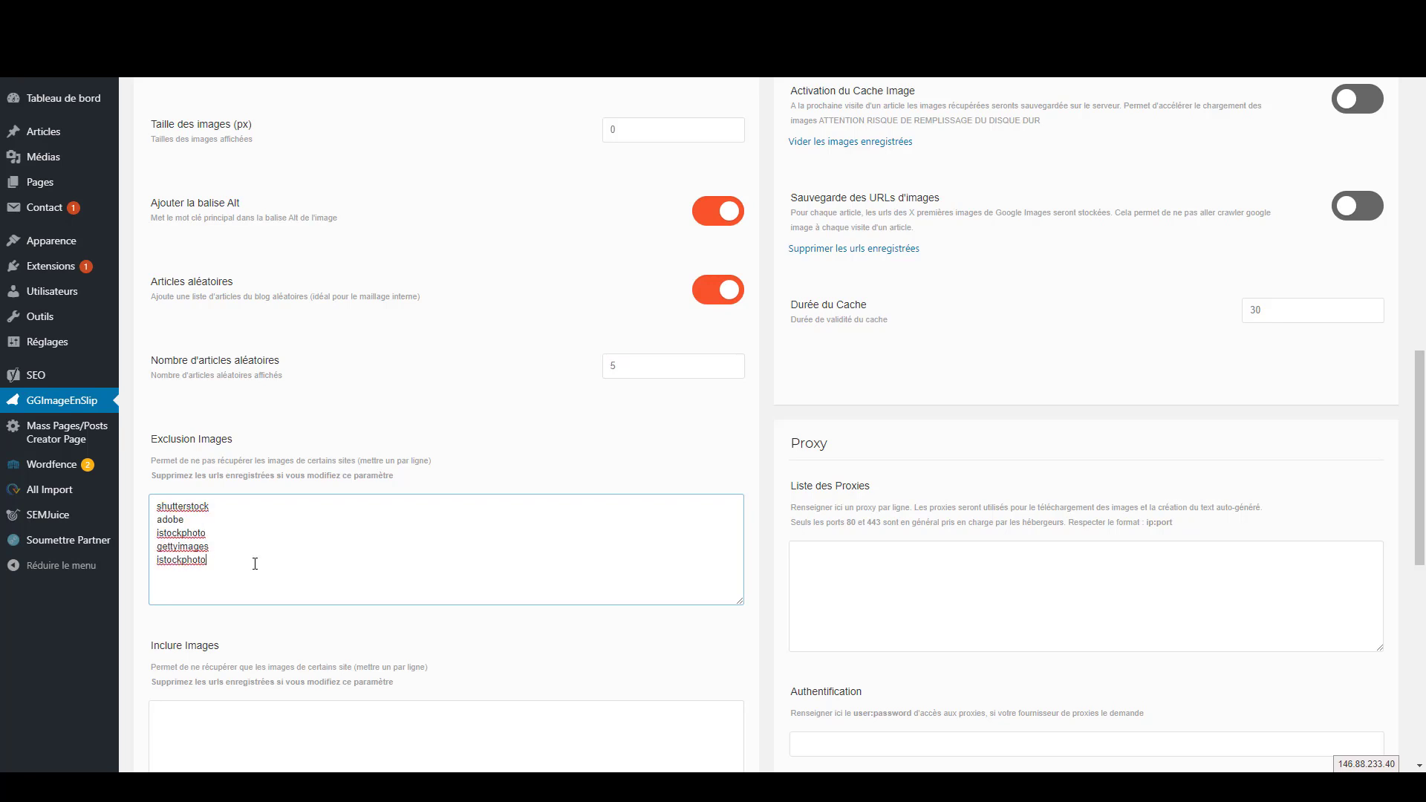
pyautogui.moveTo(255, 564); pyautogui.dragTo(141, 506)
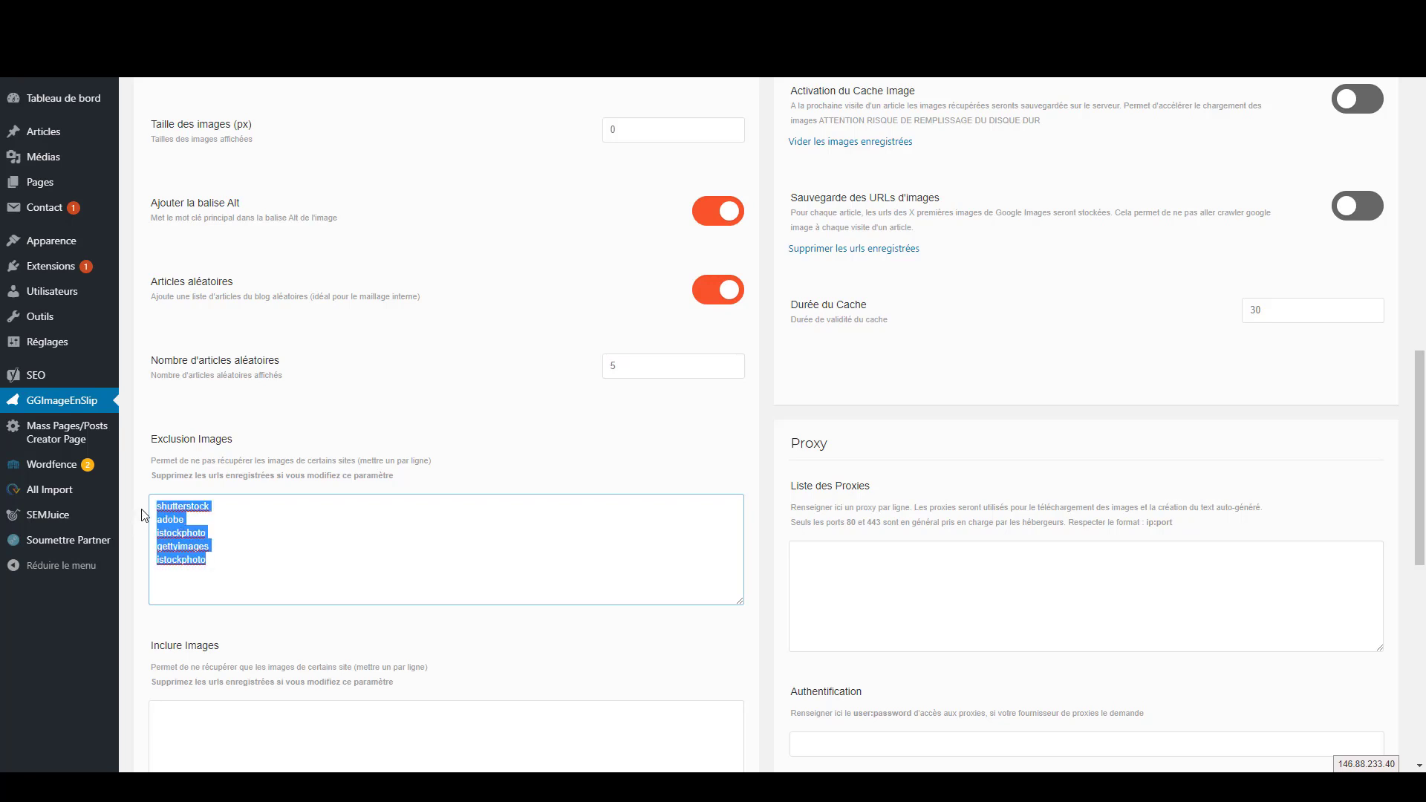
pyautogui.click(232, 560)
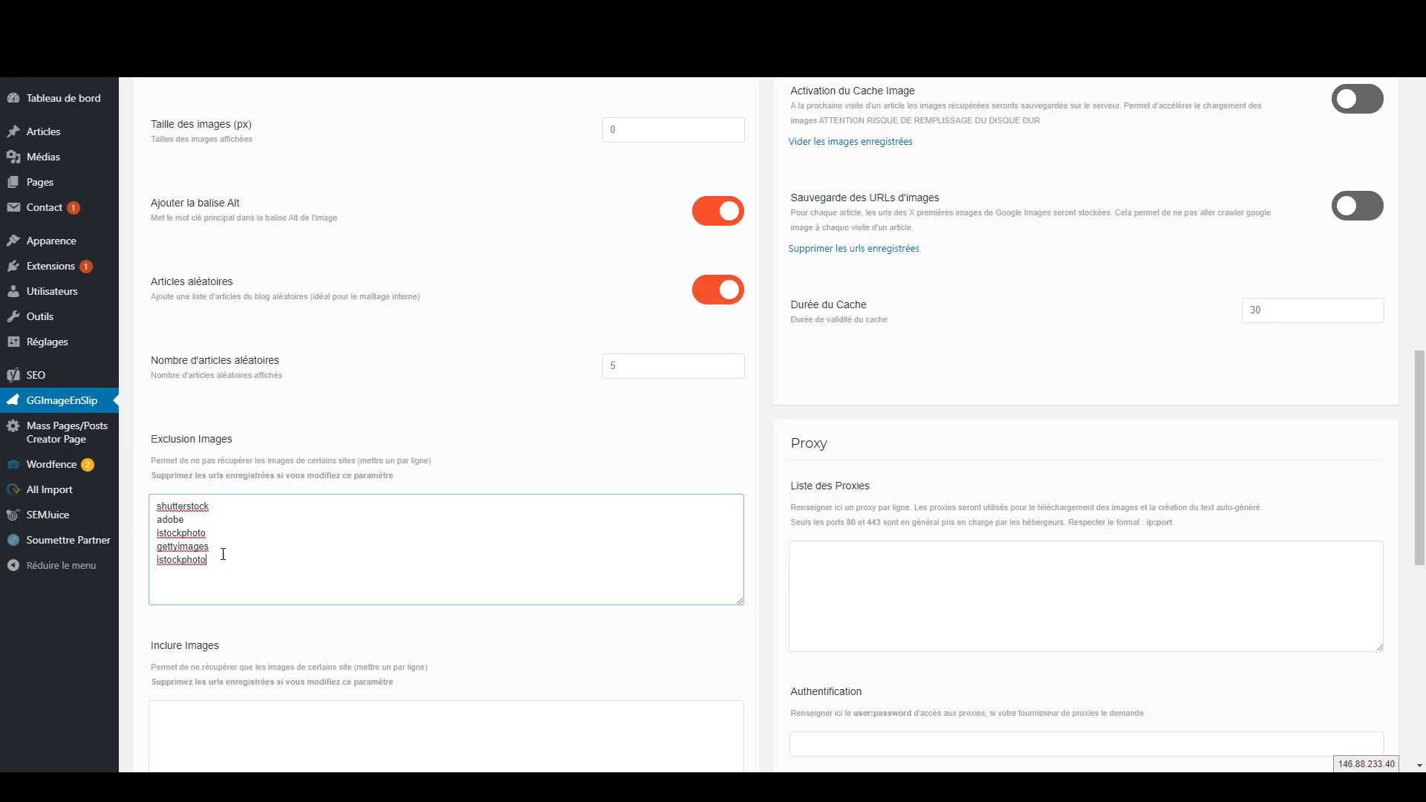
pyautogui.moveTo(223, 563)
pyautogui.mouseDown()
pyautogui.moveTo(134, 510)
pyautogui.moveTo(221, 563)
pyautogui.mouseUp()
pyautogui.moveTo(213, 562); pyautogui.dragTo(158, 511)
pyautogui.click(260, 518)
pyautogui.moveTo(239, 565); pyautogui.dragTo(149, 496)
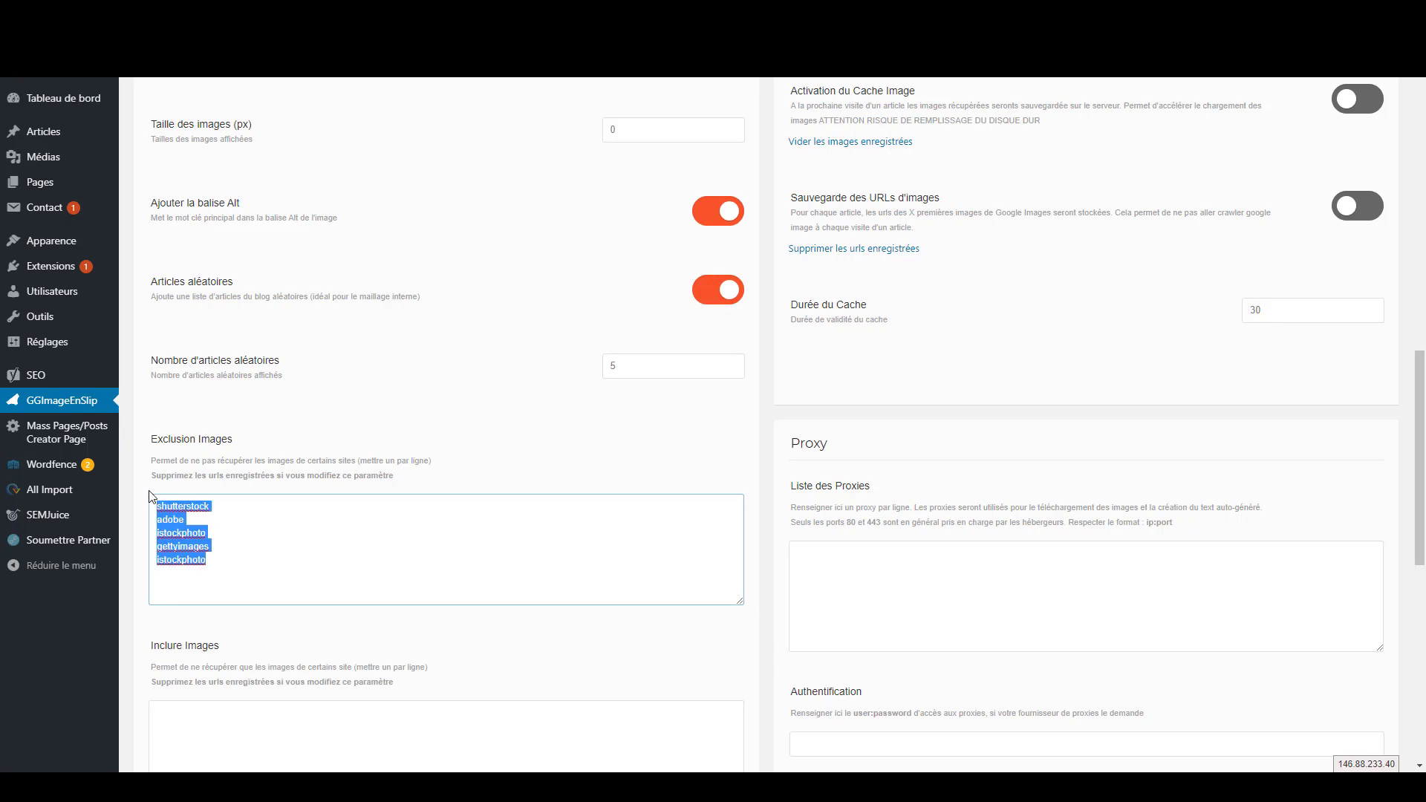
pyautogui.click(310, 539)
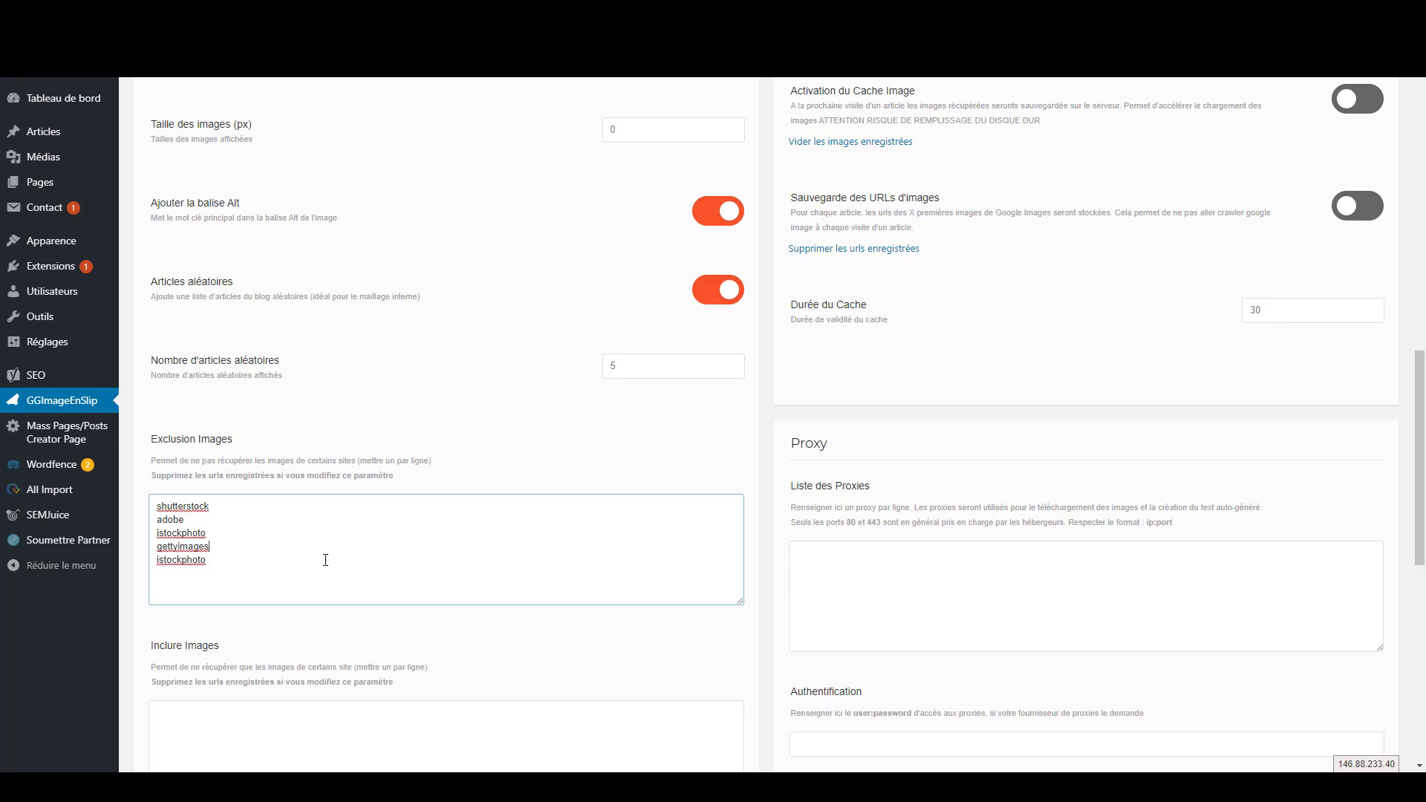
pyautogui.moveTo(300, 569); pyautogui.dragTo(161, 499)
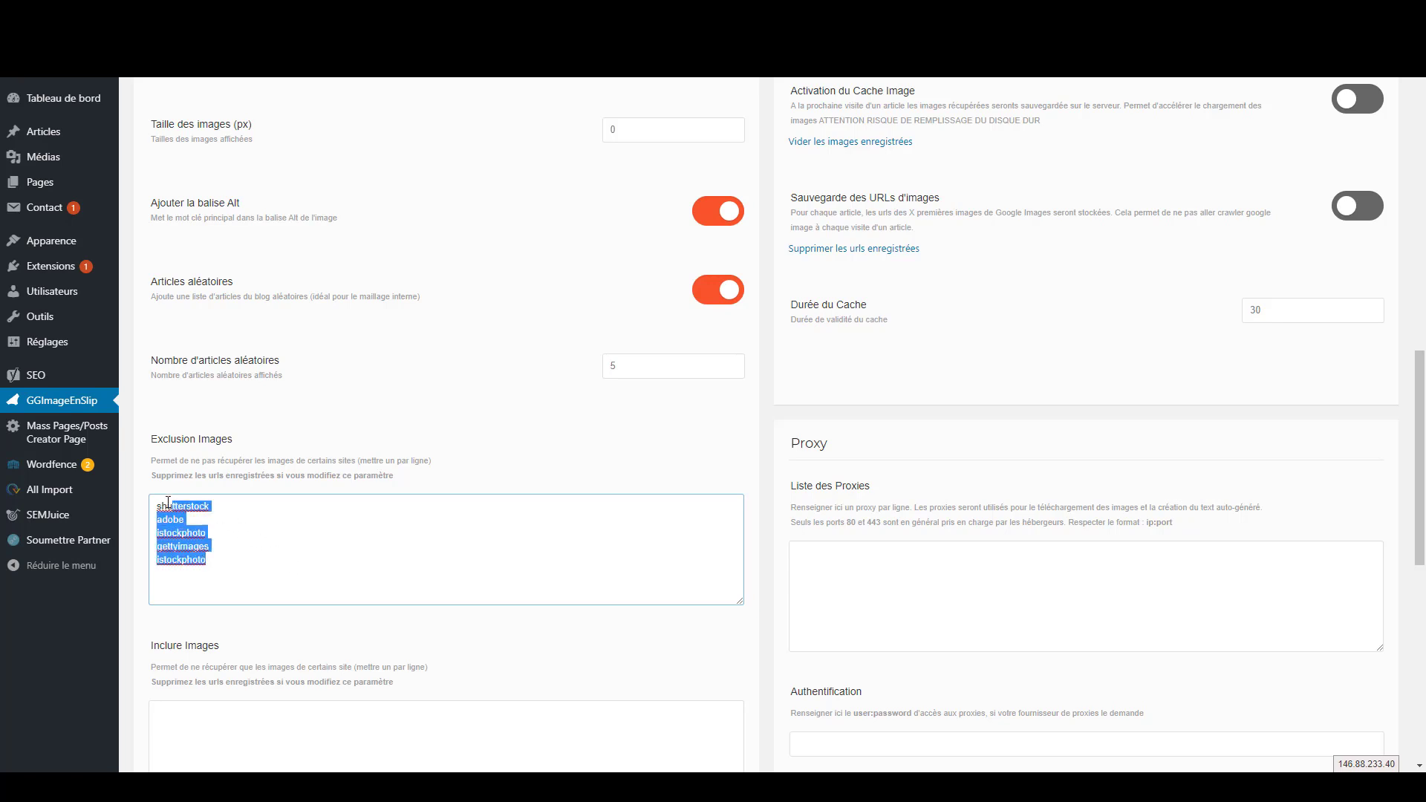
pyautogui.click(369, 508)
# Enter pixabay as the only site in the list of sites to include for image retrieval.
pyautogui.scroll(-2, 584, 492)
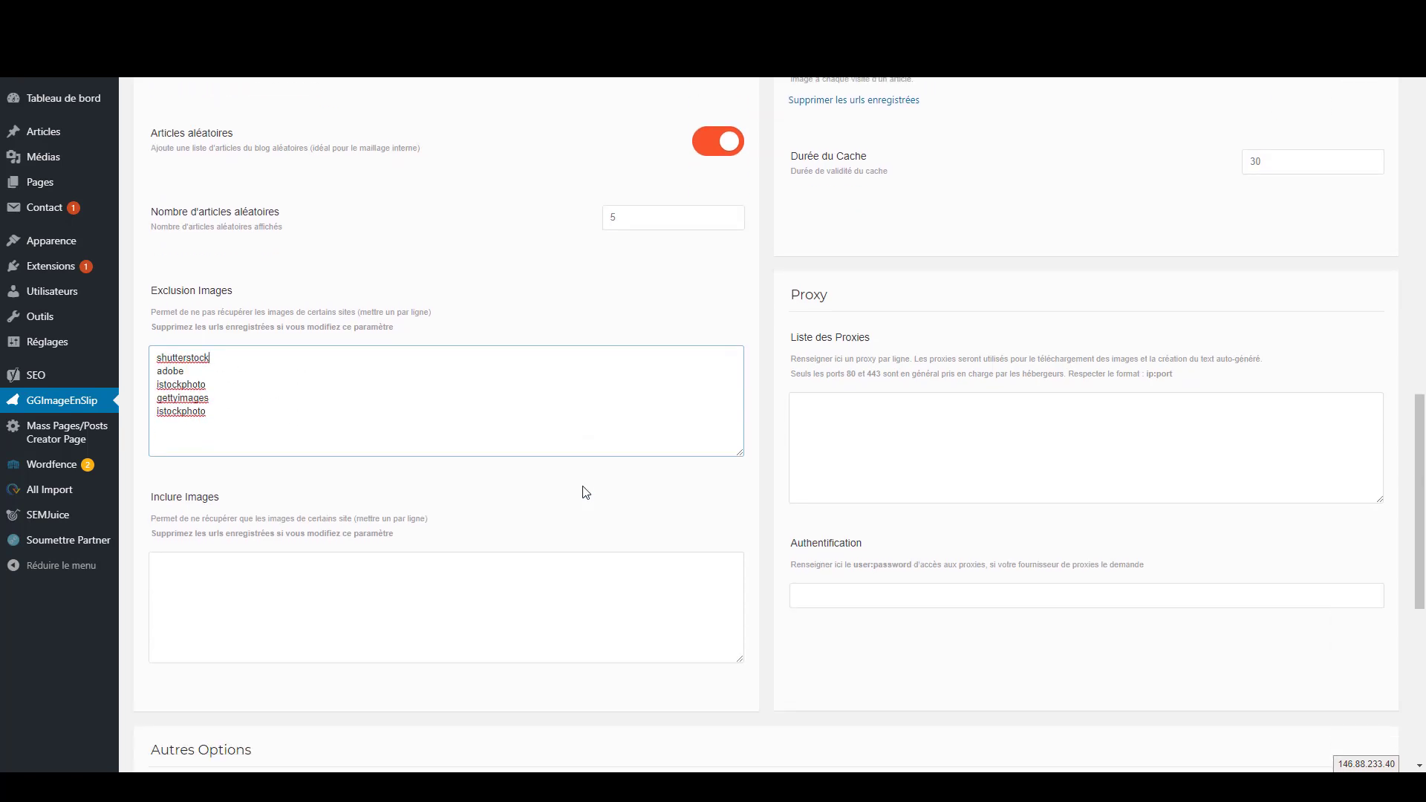
pyautogui.click(606, 604)
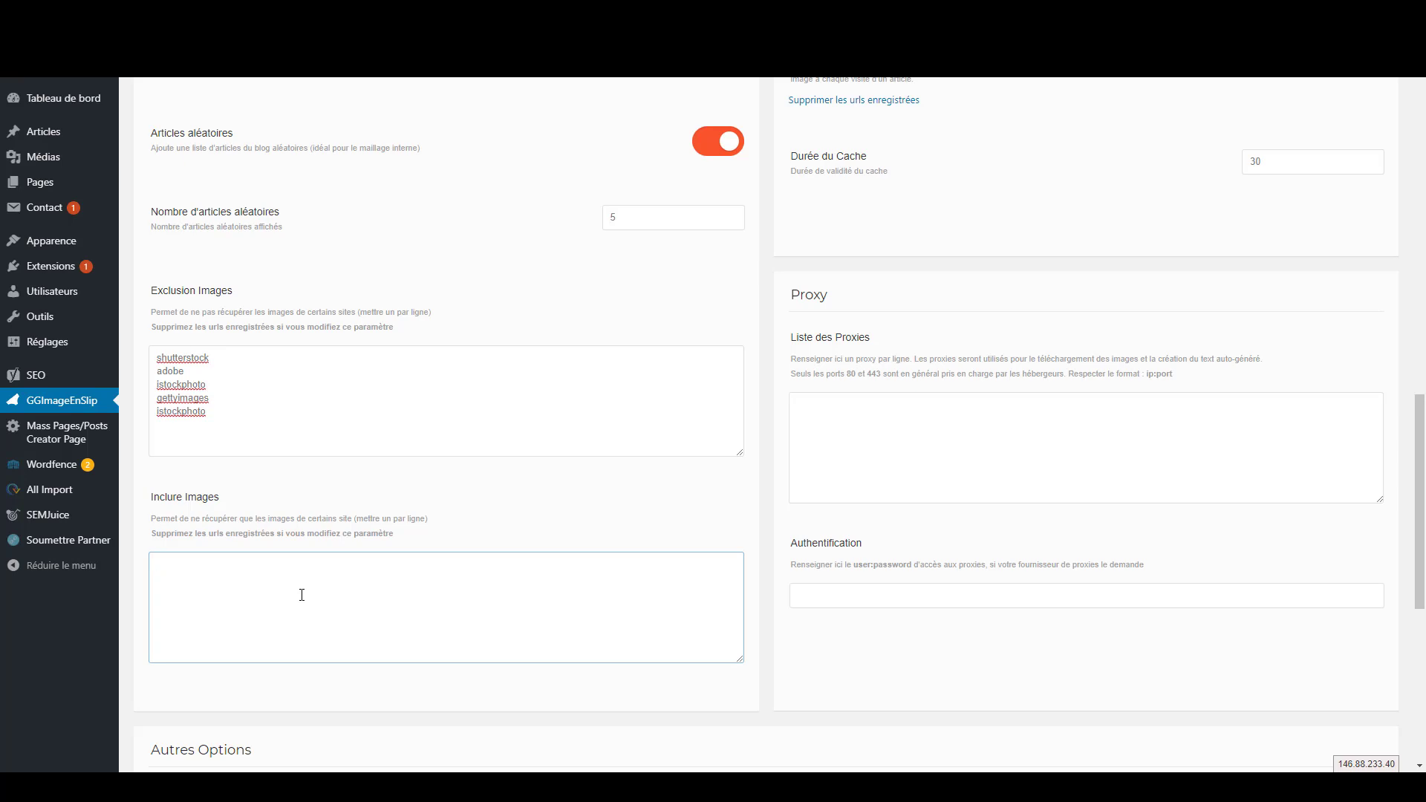
pyautogui.write('amzzon')
pyautogui.moveTo(269, 573); pyautogui.dragTo(151, 558)
pyautogui.click(240, 572)
pyautogui.press('Return')
pyautogui.write('pixabay')
pyautogui.press('BackSpace')
pyautogui.press('BackSpace')
pyautogui.press('BackSpace')
pyautogui.press('BackSpace')
pyautogui.press('BackSpace')
pyautogui.press('BackSpace')
pyautogui.press('Delete')
# Review the pixabay entry in the image inclusion list alongside the exclusion settings.
pyautogui.click(158, 564)
pyautogui.moveTo(156, 564); pyautogui.dragTo(204, 567)
pyautogui.click(228, 585)
pyautogui.moveTo(254, 574); pyautogui.dragTo(147, 569)
pyautogui.click(196, 567)
pyautogui.scroll(-1, 290, 583)
pyautogui.scroll(1, 290, 583)
pyautogui.scroll(1, 280, 582)
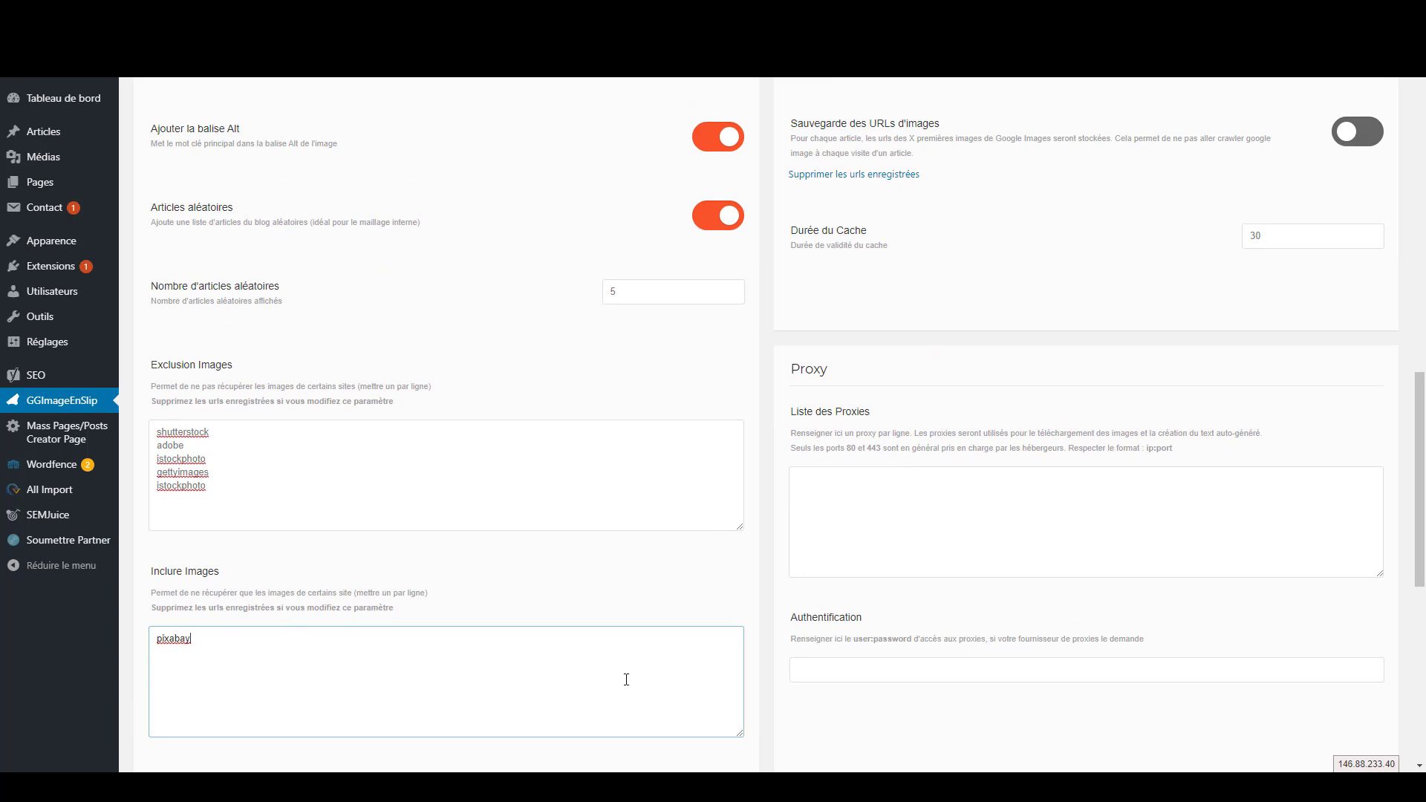
# Examine the CSS class prefix and the additional CSS field in the other options.
pyautogui.scroll(-5, 626, 680)
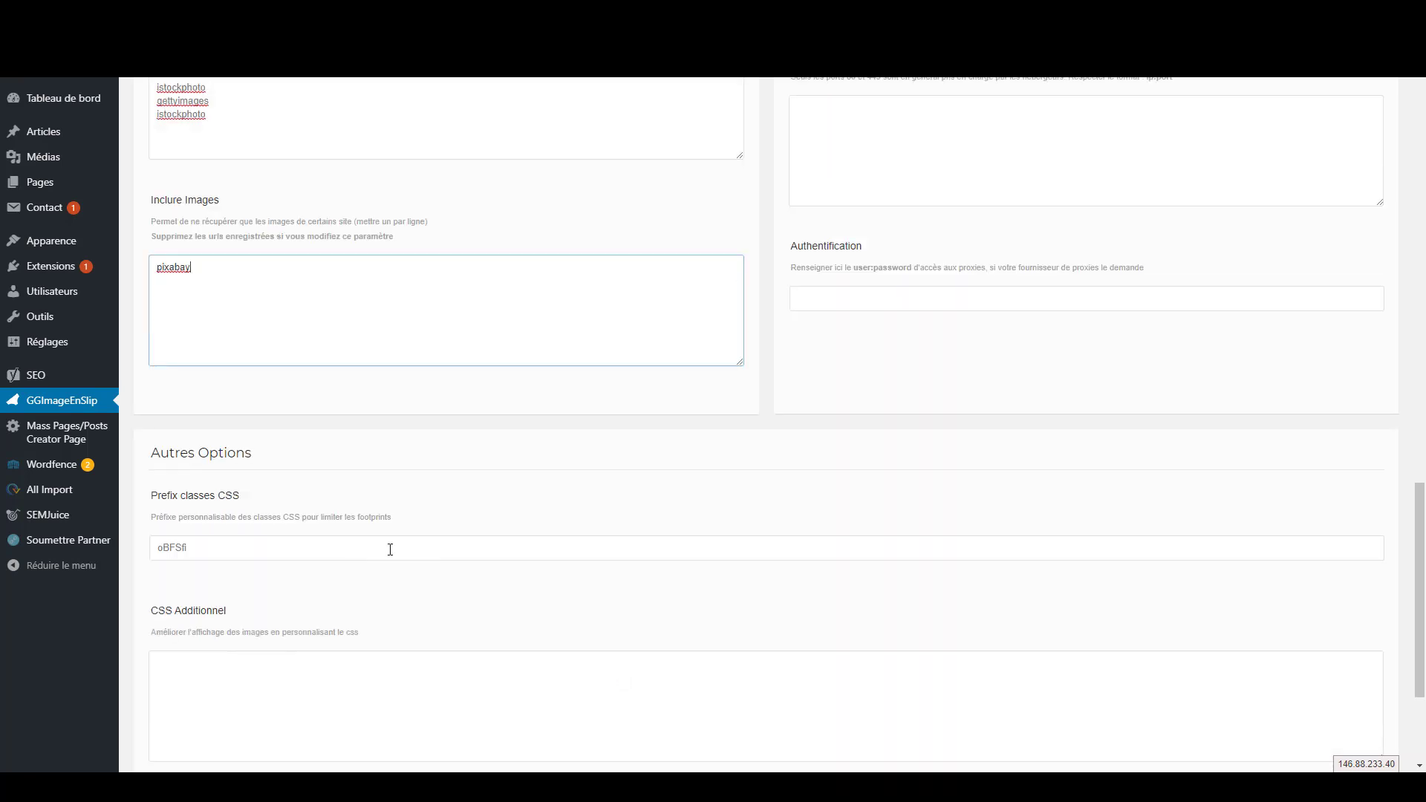
pyautogui.click(421, 502)
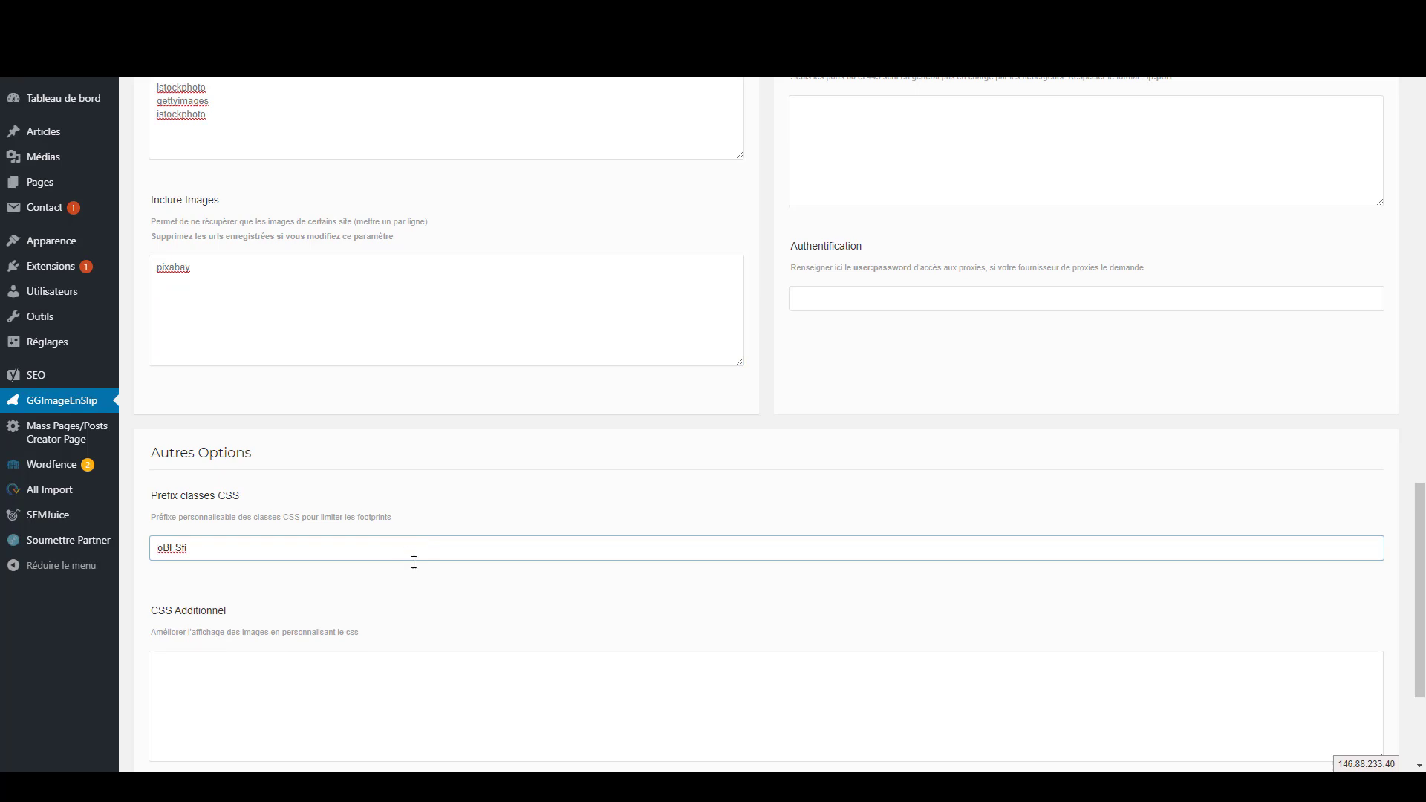
pyautogui.scroll(-1, 410, 584)
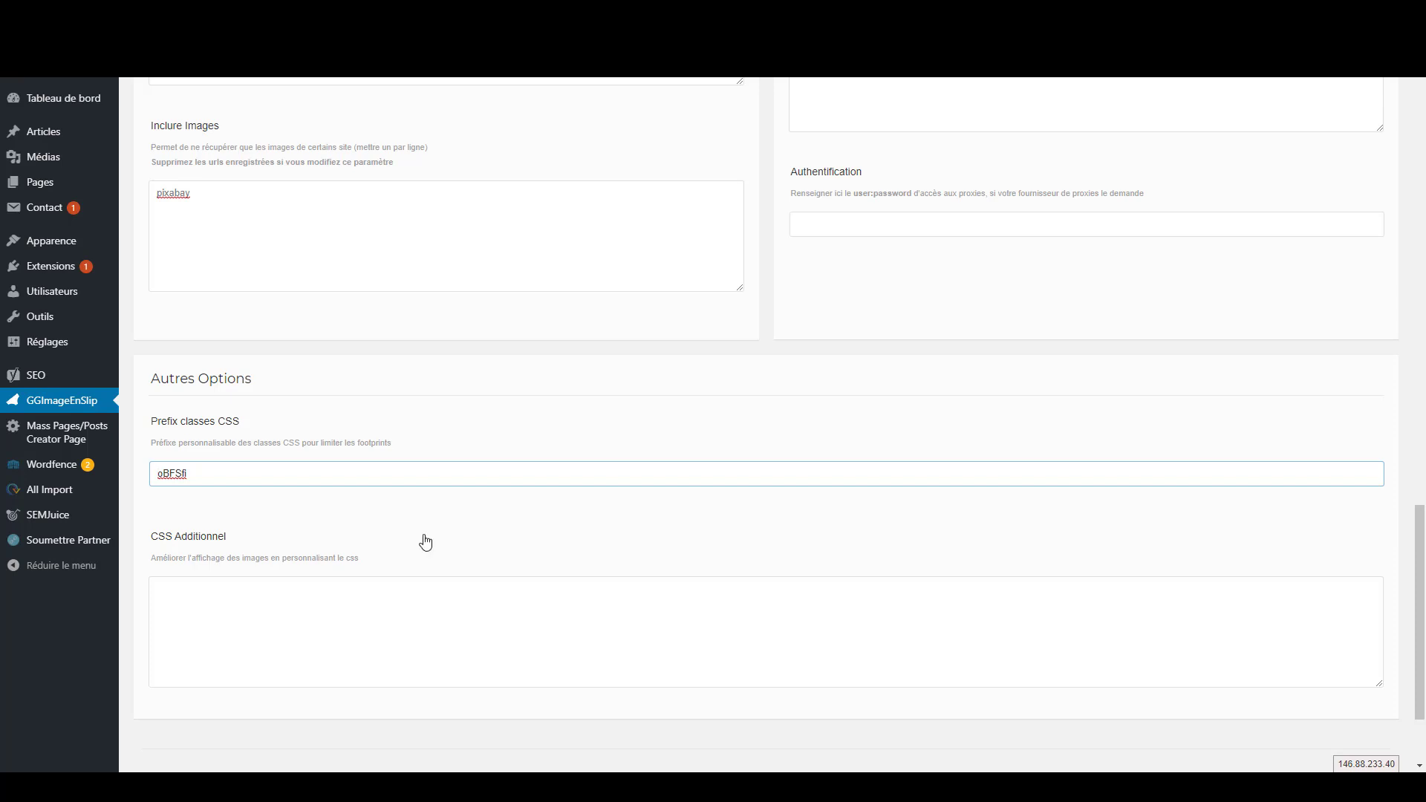
pyautogui.click(450, 444)
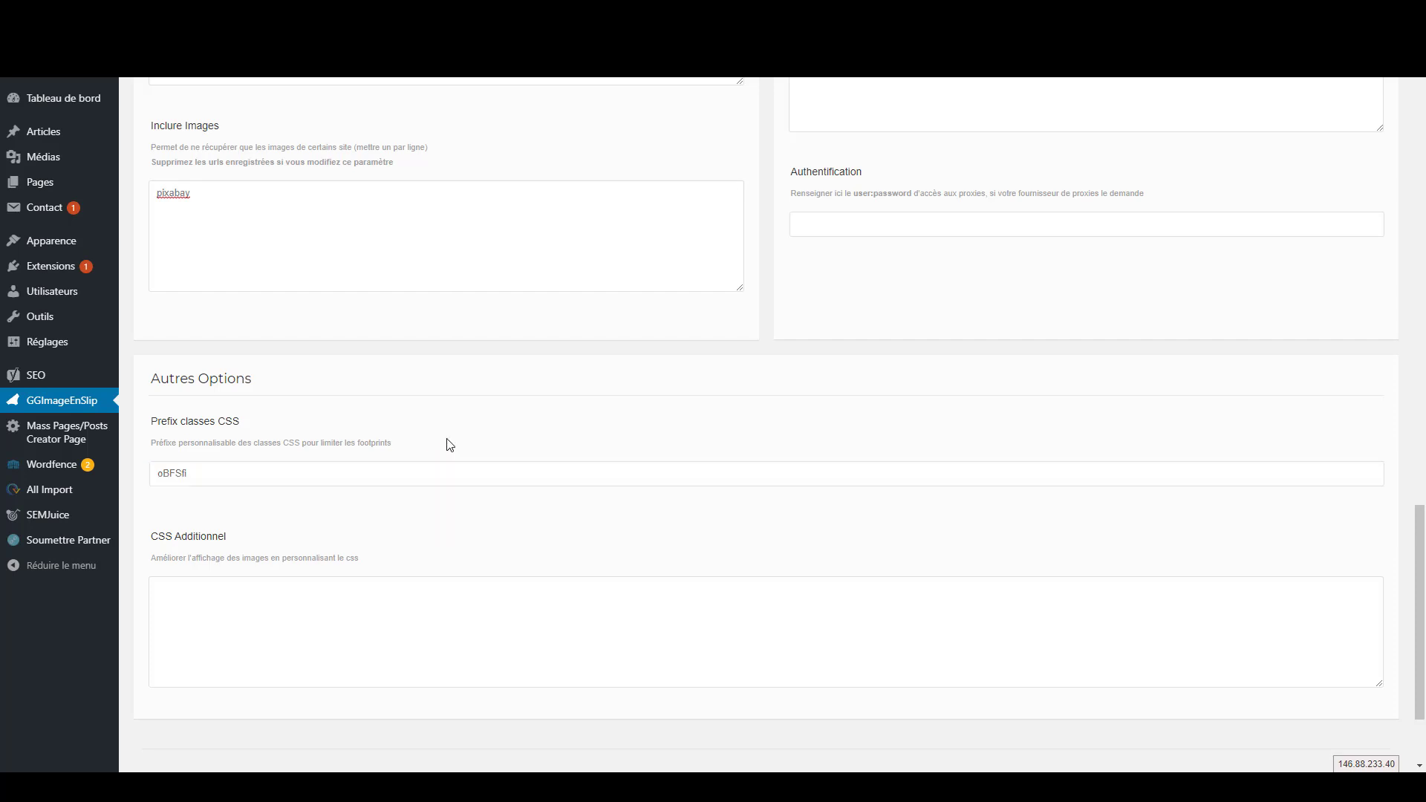
pyautogui.click(391, 476)
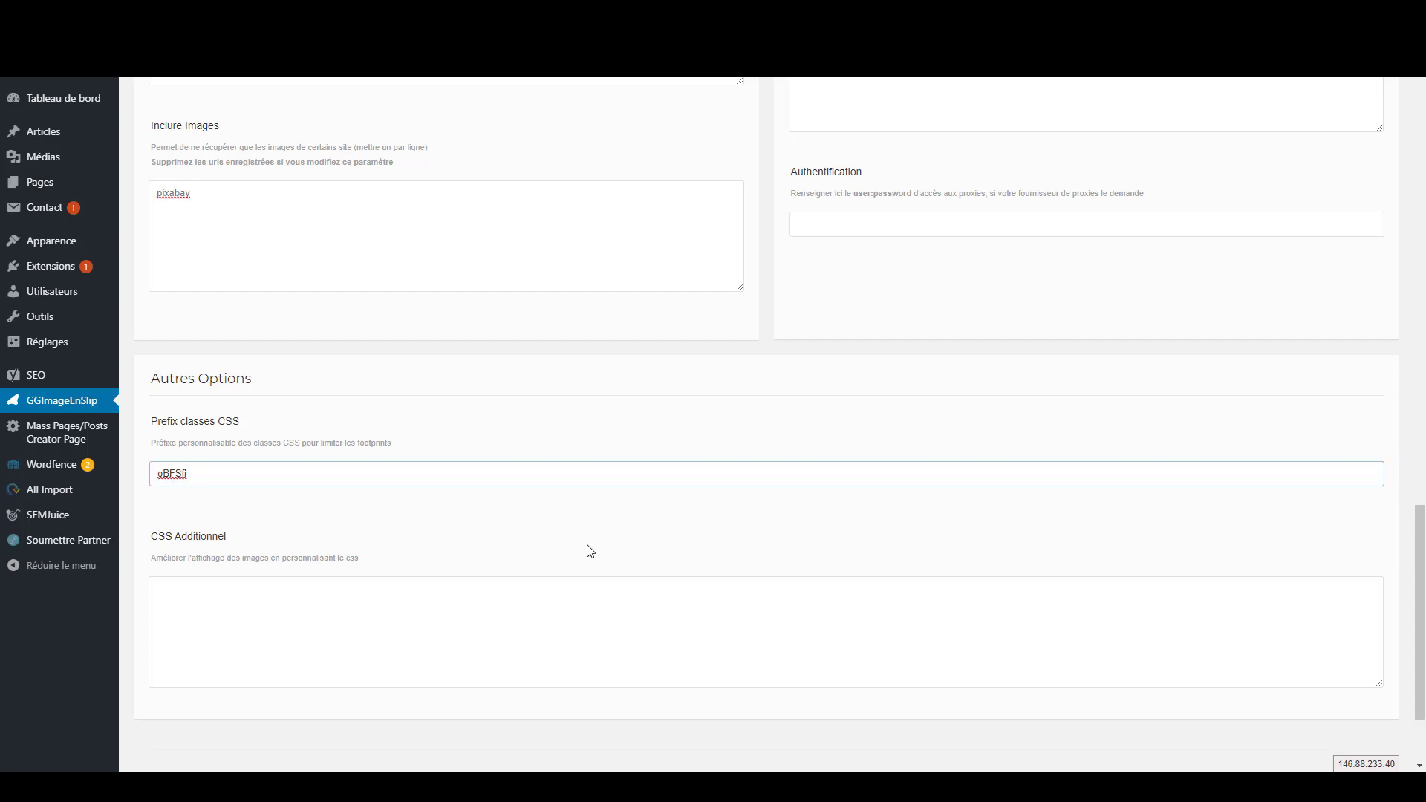
pyautogui.doubleClick(231, 474)
pyautogui.press('Right')
pyautogui.click(290, 627)
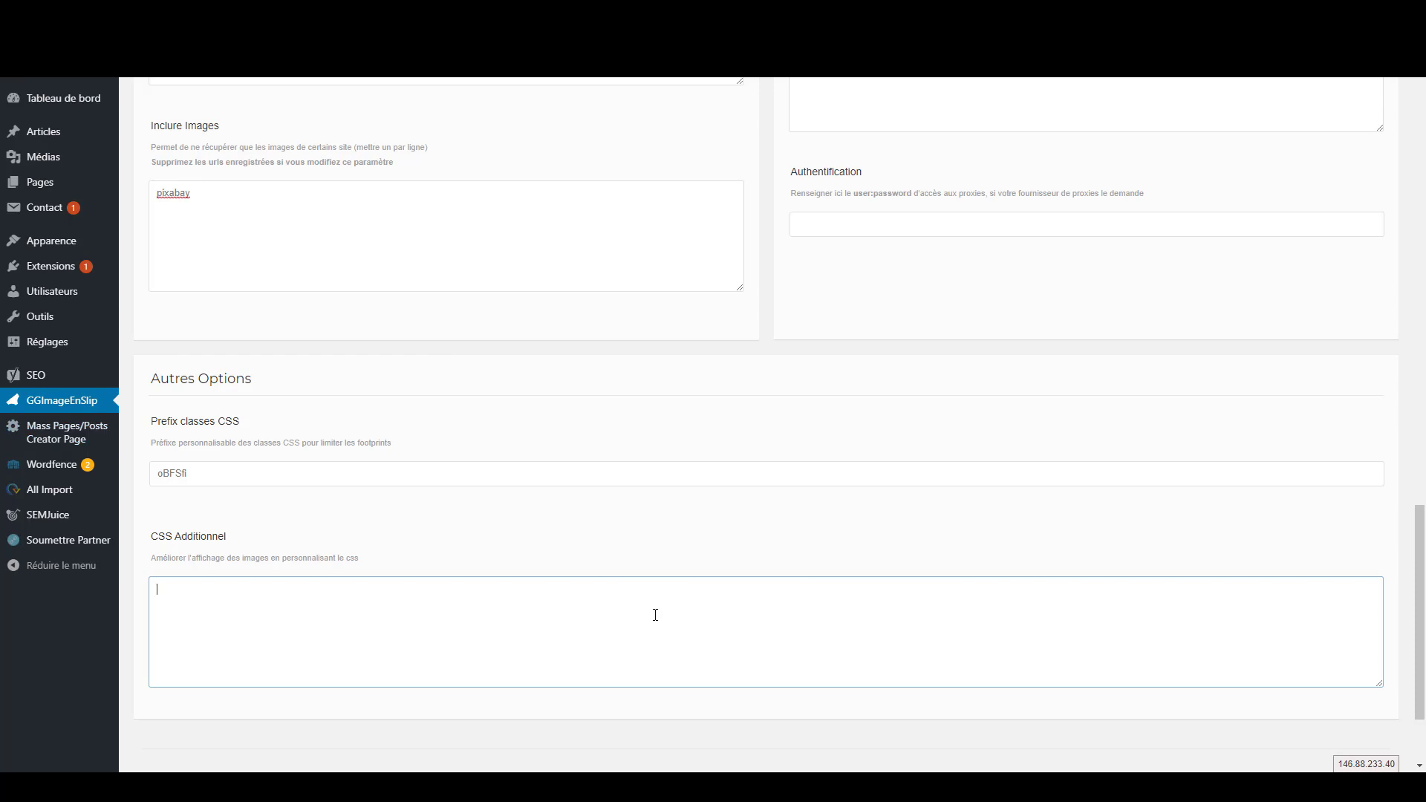
# Set the cloaking type to Redirection 301.
pyautogui.scroll(10, 776, 594)
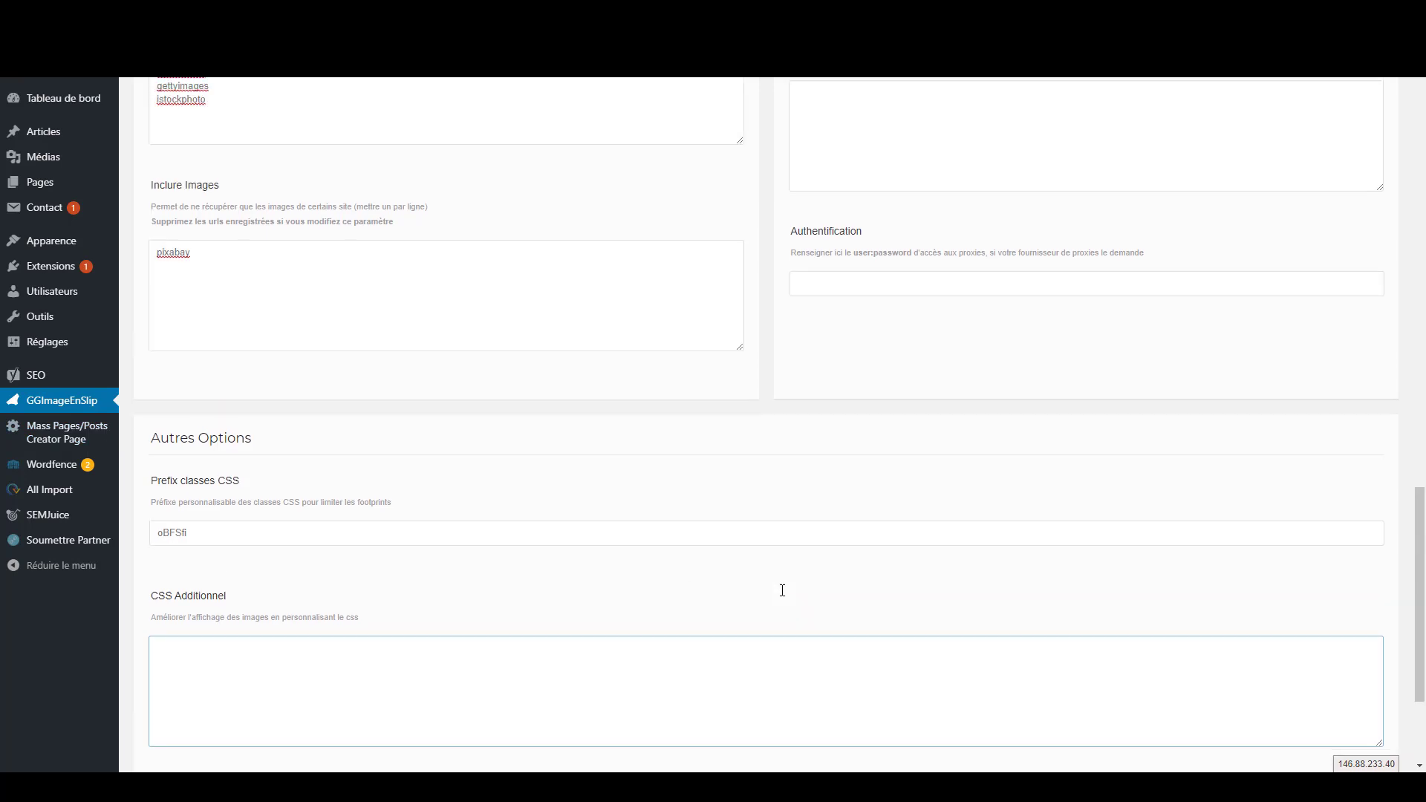
pyautogui.scroll(7, 782, 591)
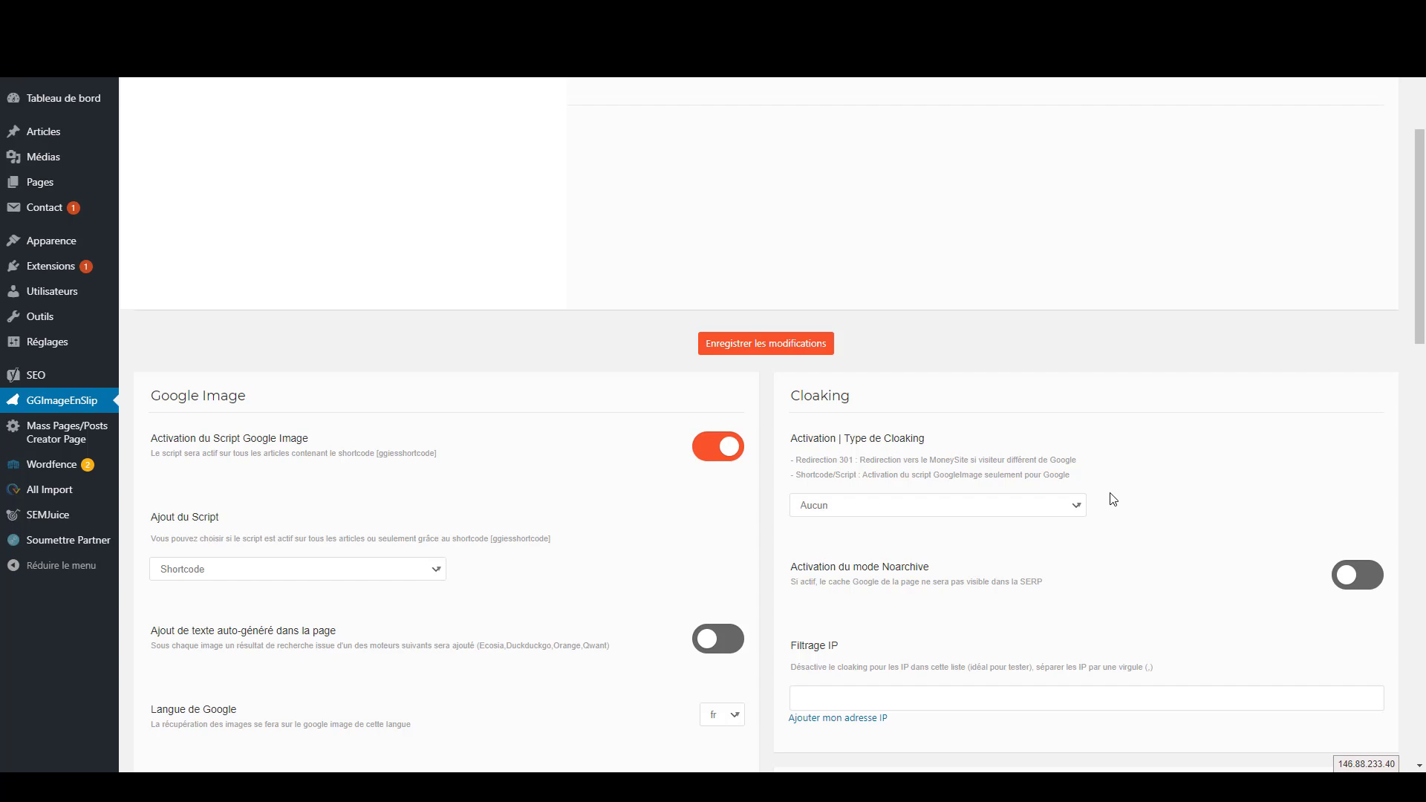
pyautogui.click(1078, 508)
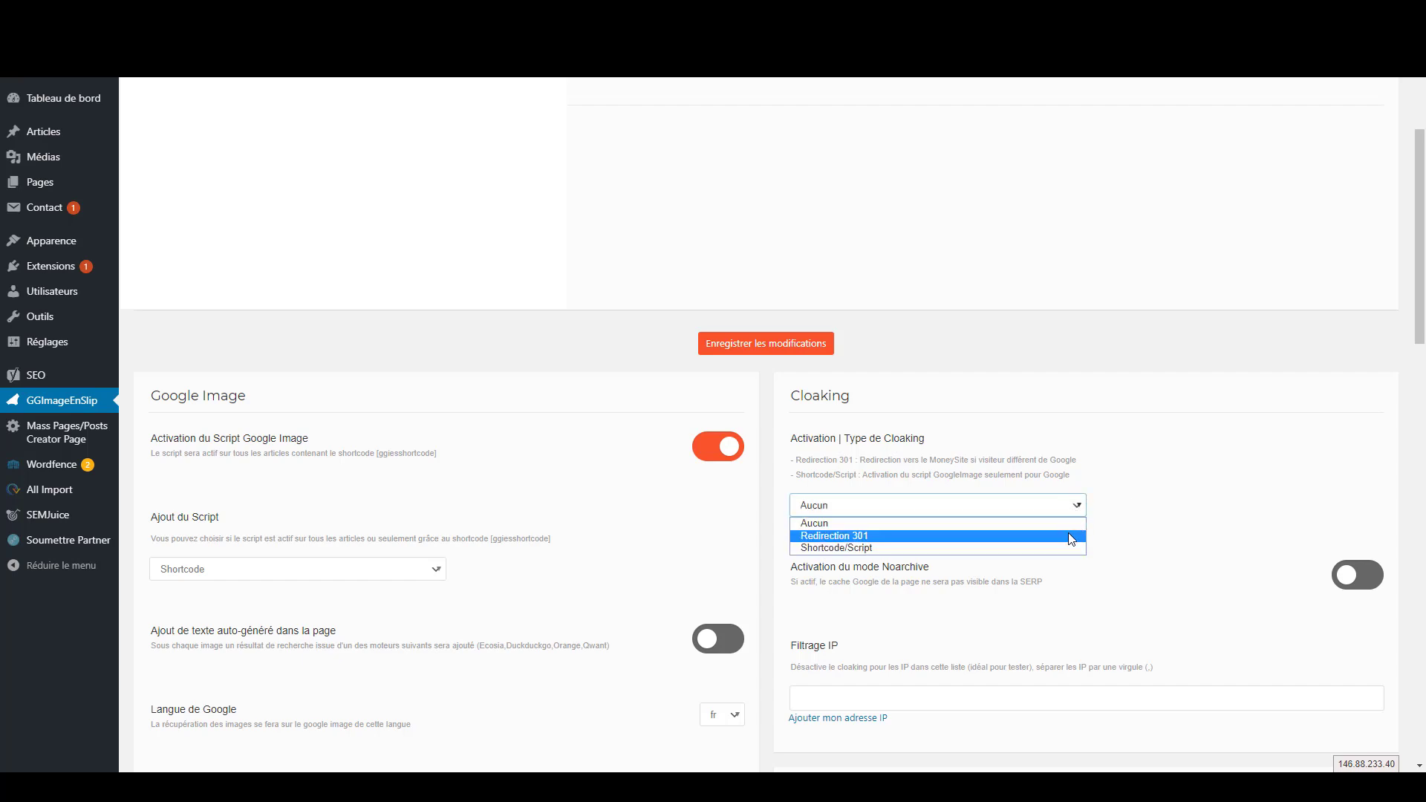
pyautogui.click(1072, 537)
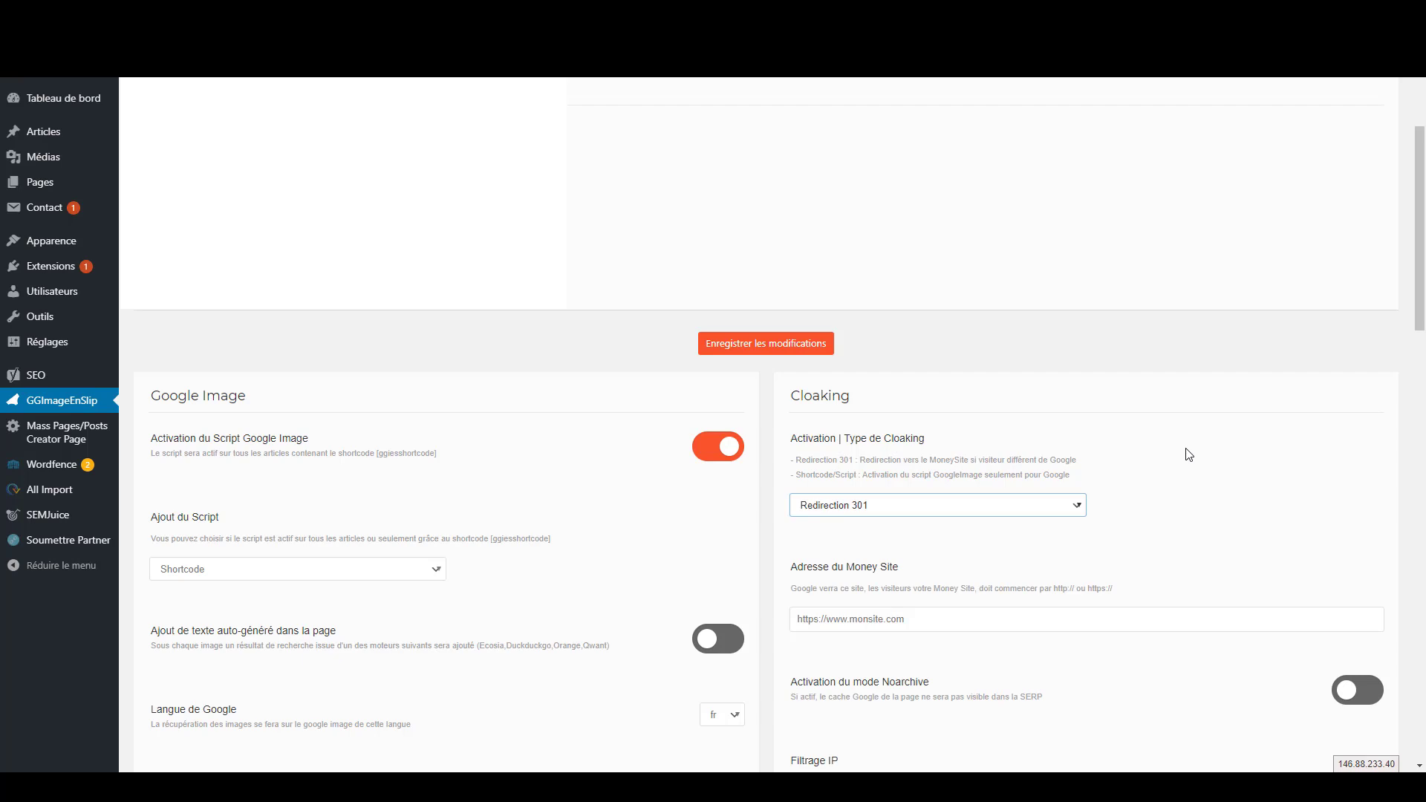
# Examine the Money Site address field and its description under the Redirection 301 cloaking options.
pyautogui.scroll(-2, 1201, 465)
pyautogui.click(1042, 472)
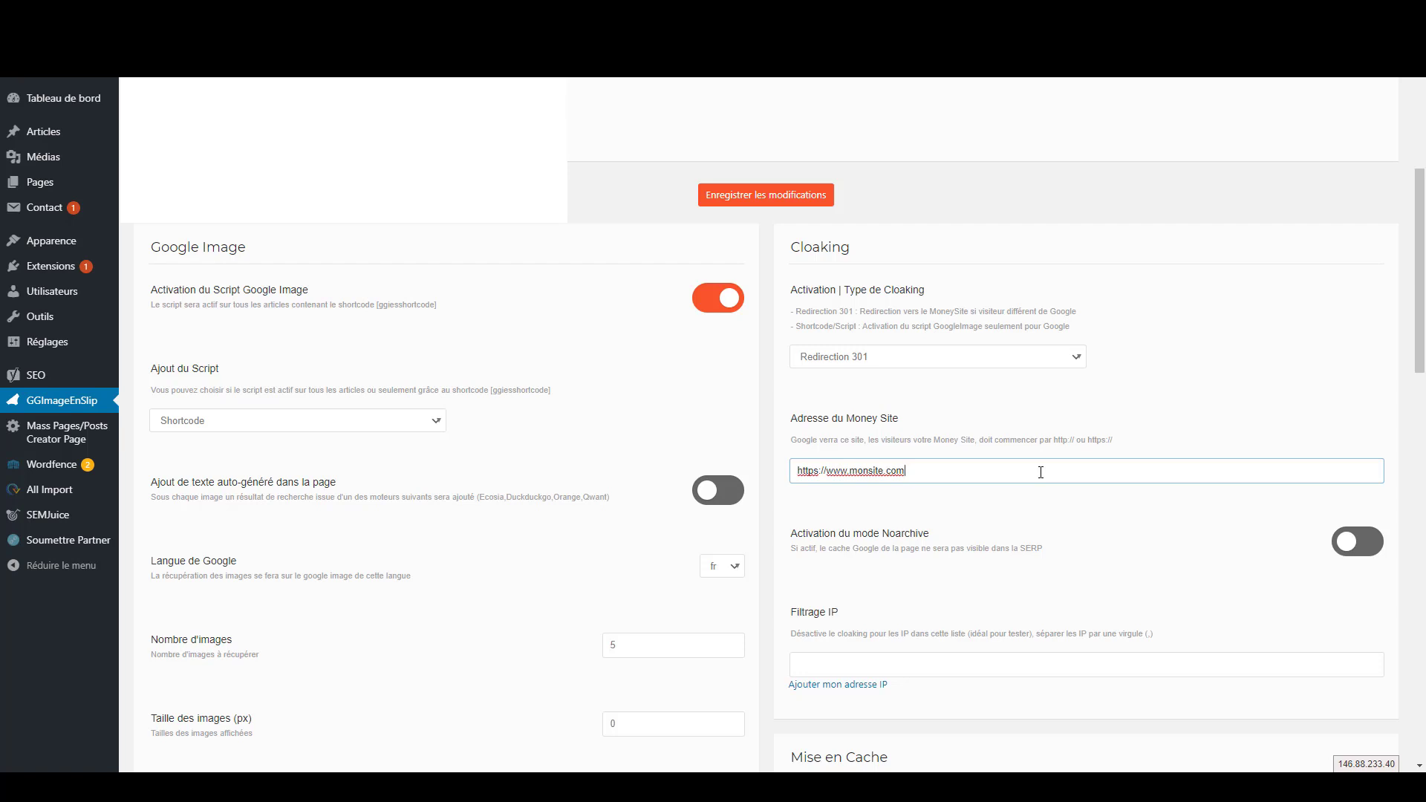
pyautogui.hotkey('ctrl', 'a')
pyautogui.click(978, 490)
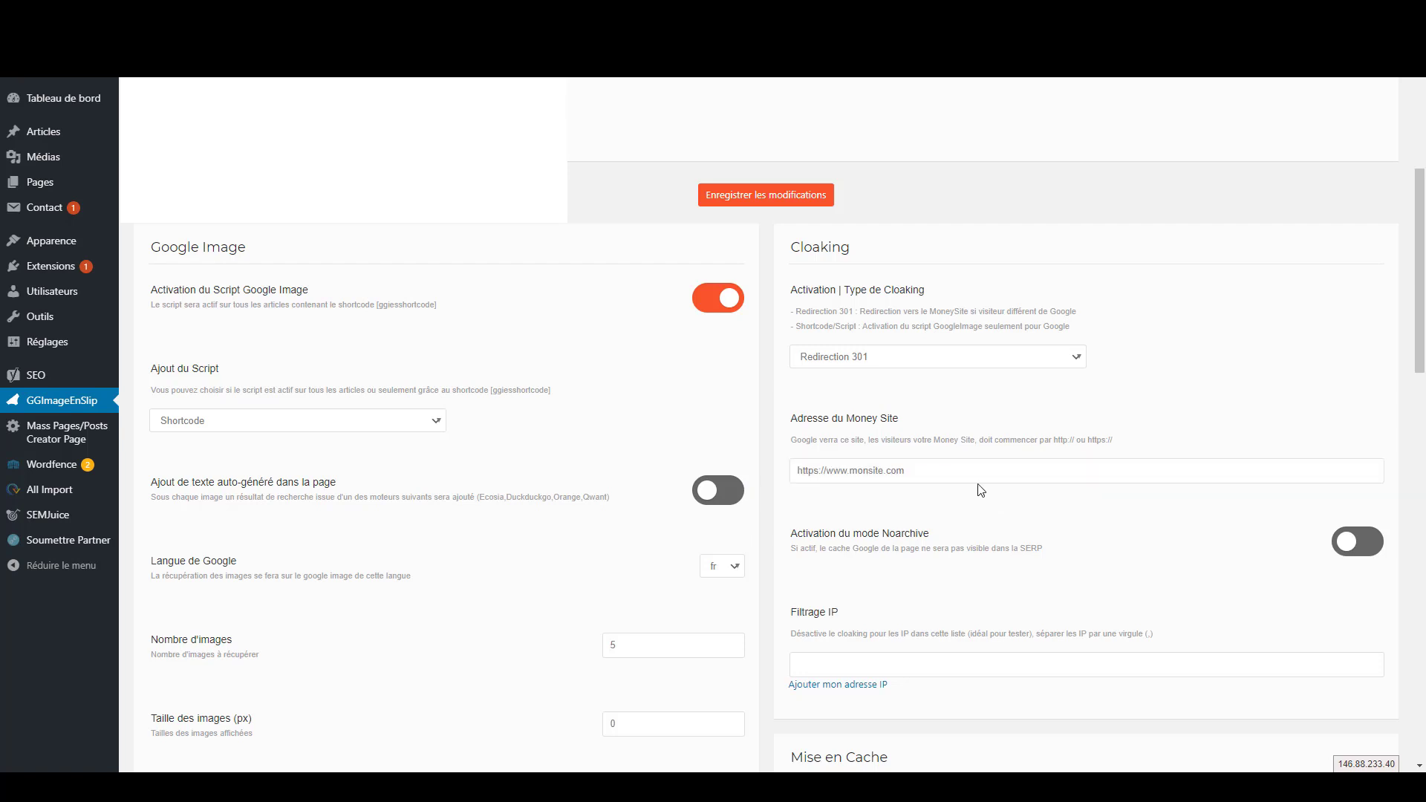
pyautogui.click(925, 461)
pyautogui.hotkey('ctrl', 'a')
pyautogui.click(955, 489)
pyautogui.moveTo(1123, 442); pyautogui.dragTo(790, 445)
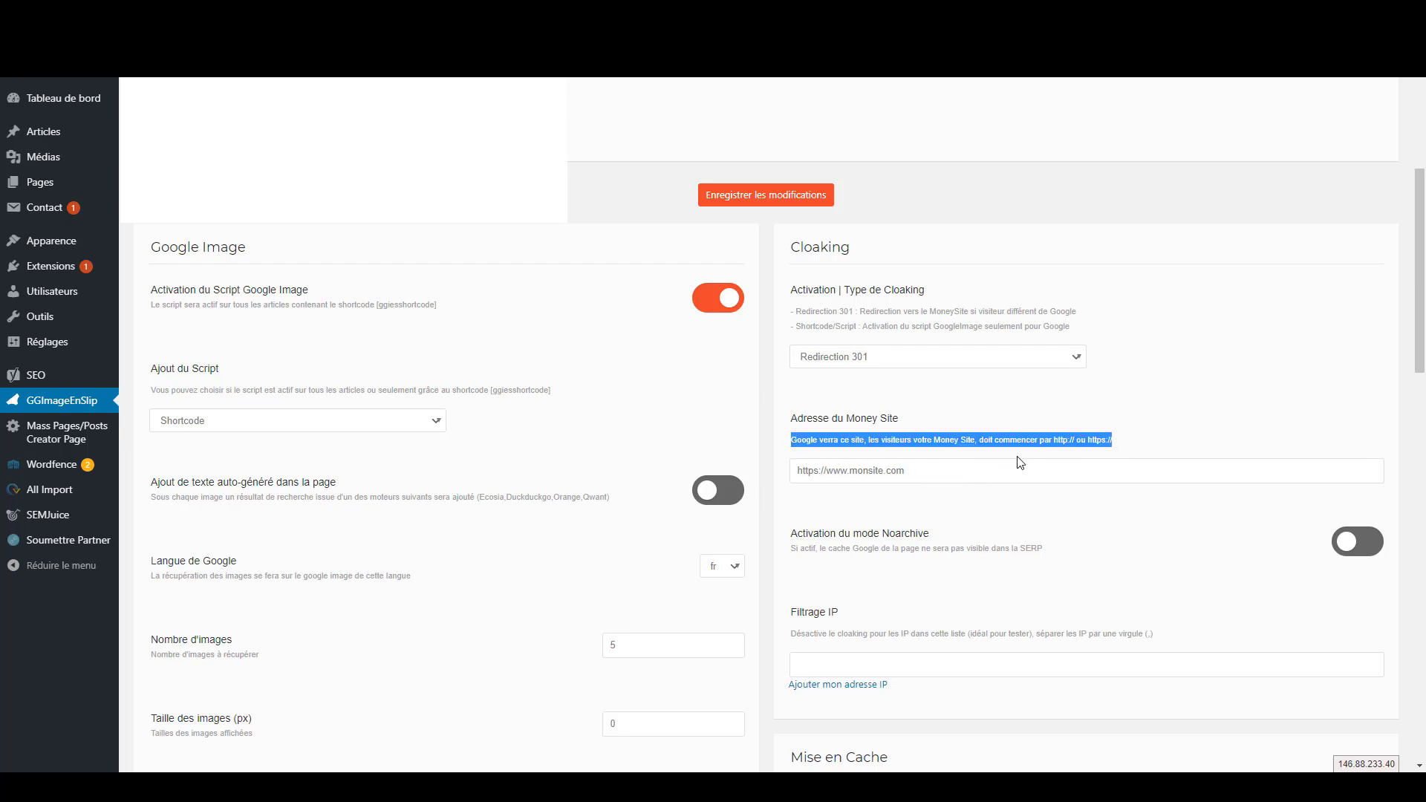
pyautogui.scroll(-3, 1020, 462)
pyautogui.scroll(3, 1021, 462)
pyautogui.click(886, 422)
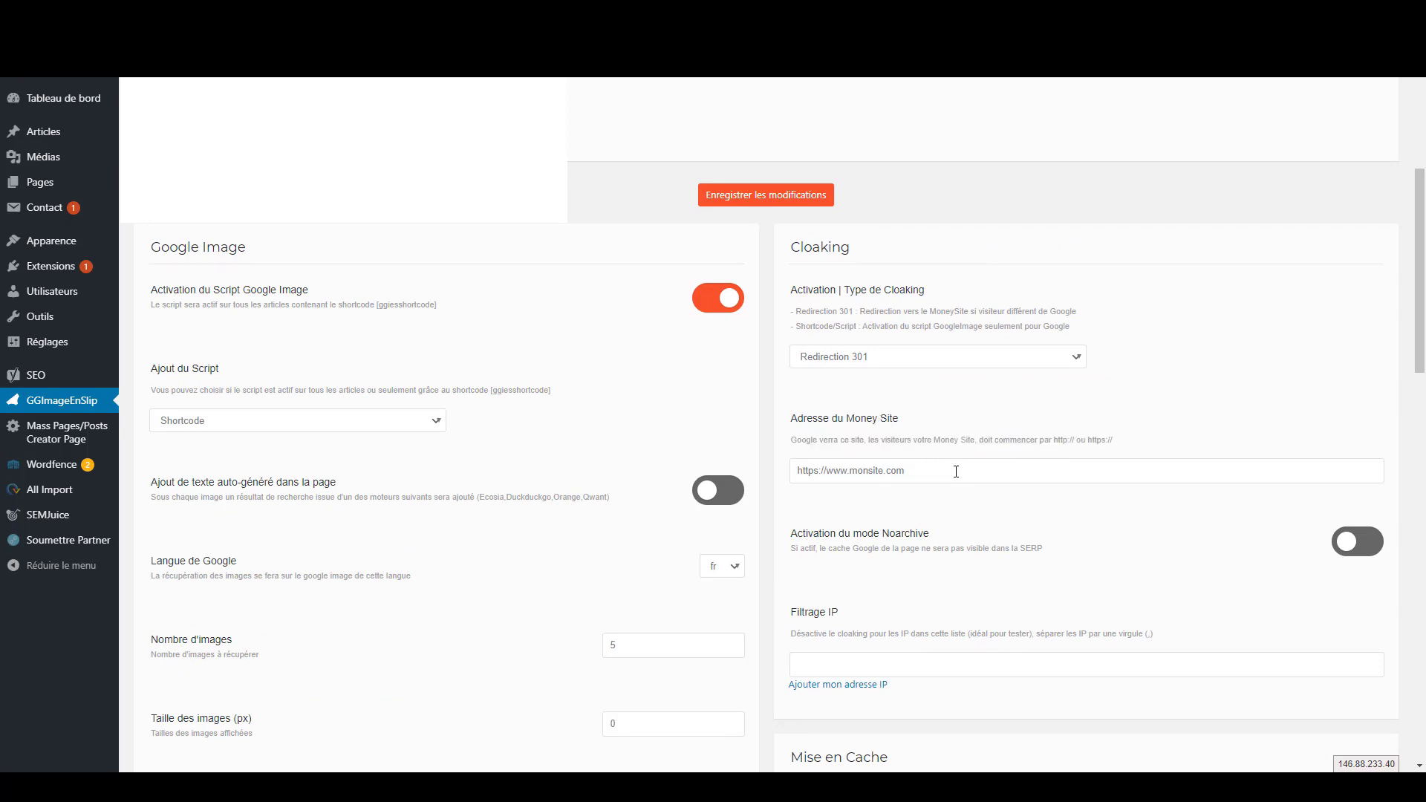
# Switch the cloaking type to Shortcode/Script.
pyautogui.click(896, 360)
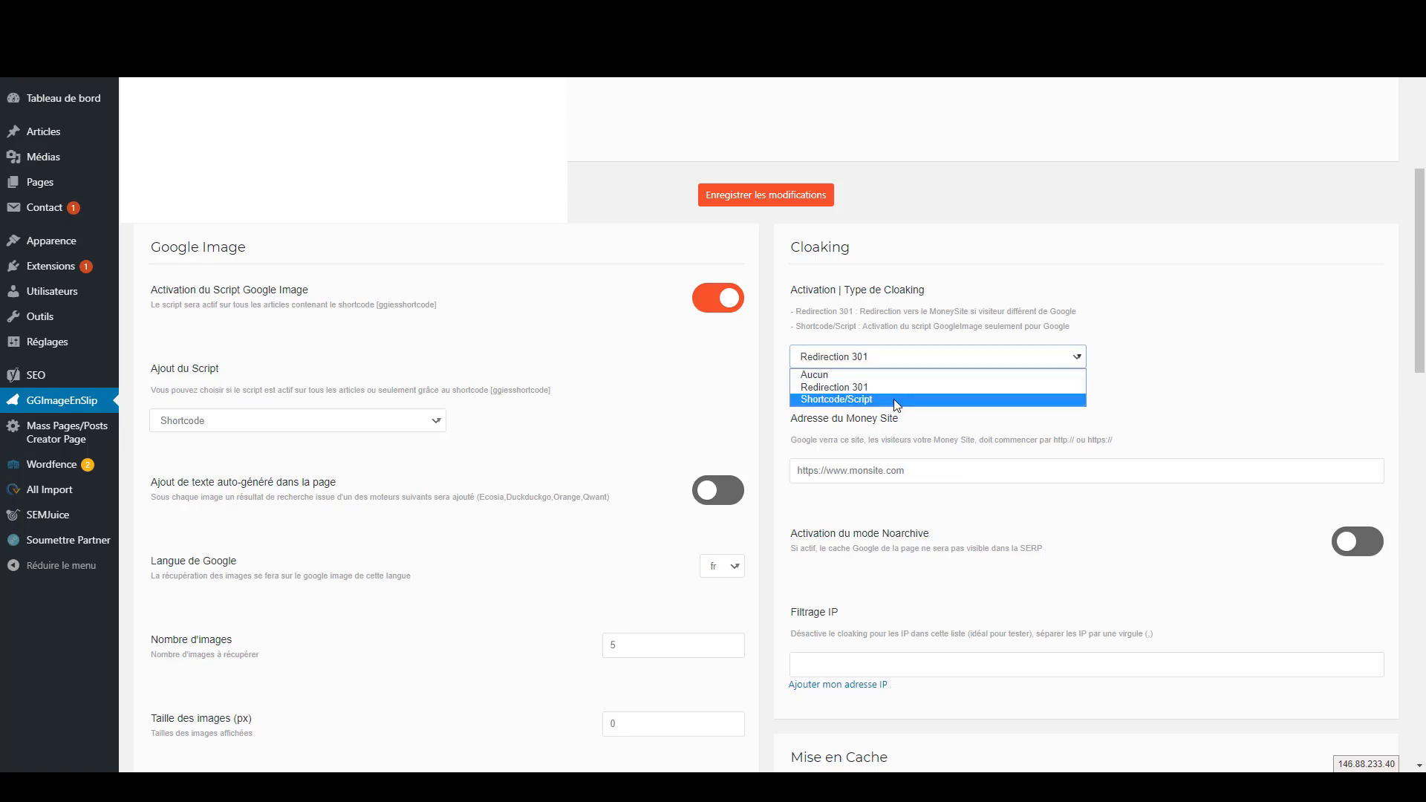
pyautogui.click(897, 401)
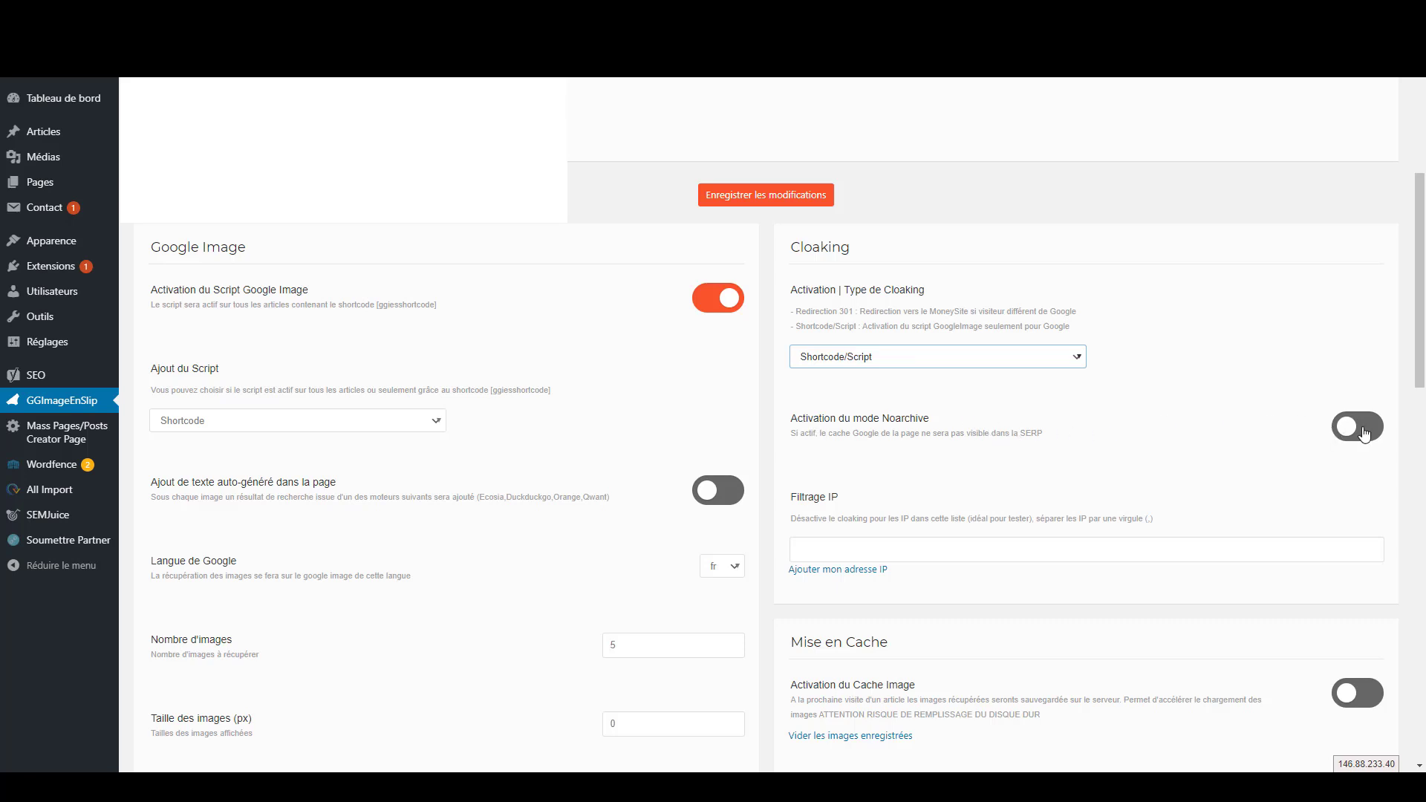
# Enable Noarchive mode in the cloaking settings and add your own IP address to the IP filter.
pyautogui.moveTo(1044, 435); pyautogui.dragTo(841, 433)
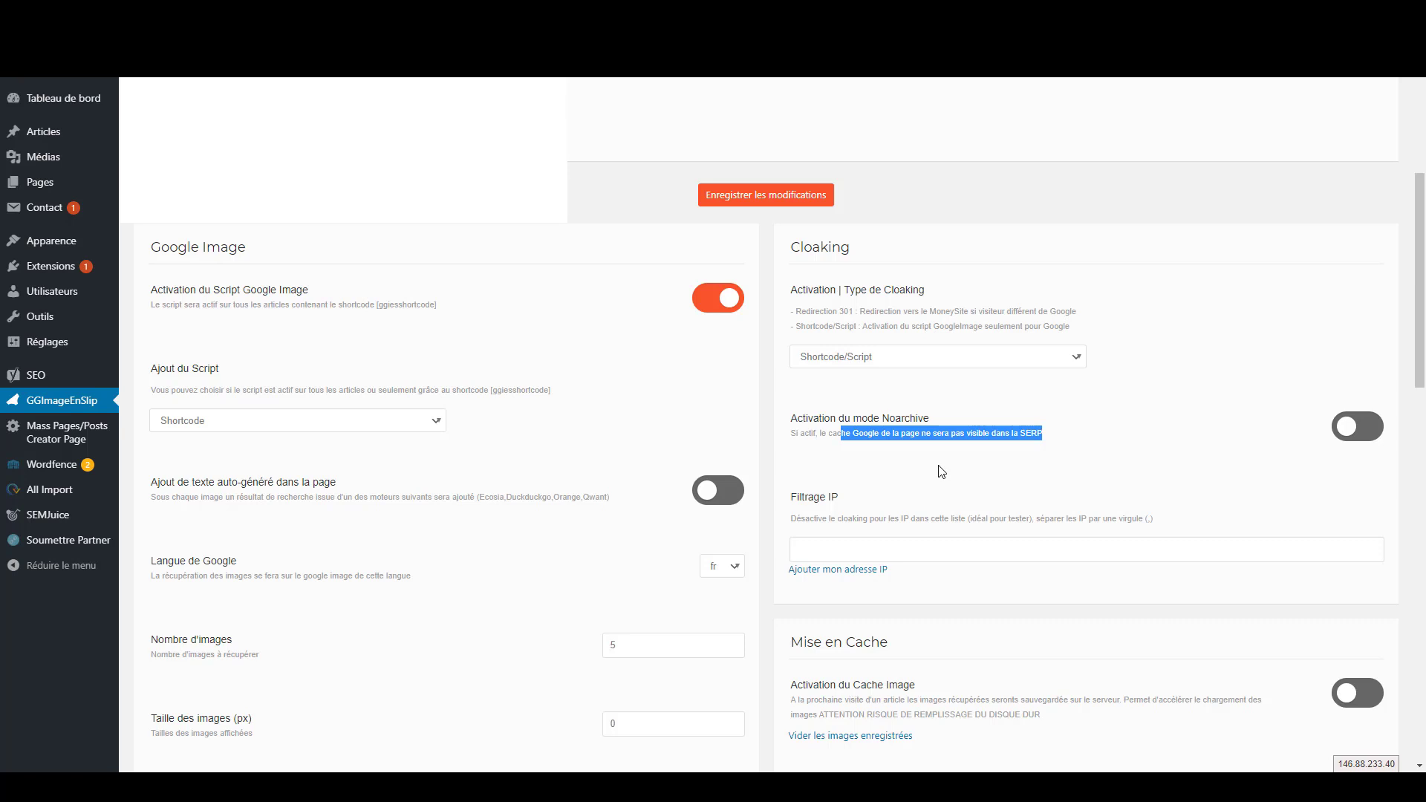
pyautogui.click(1373, 426)
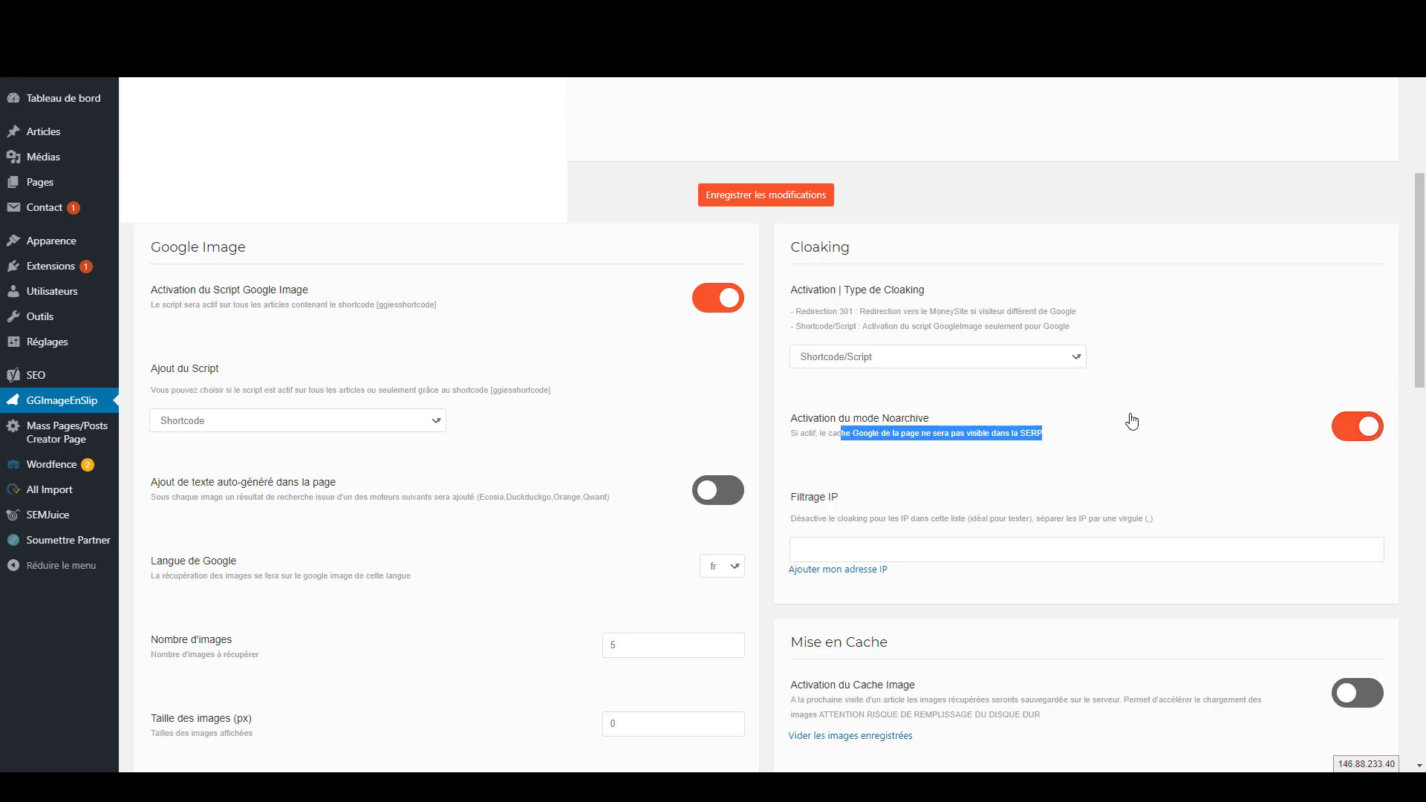
pyautogui.click(988, 444)
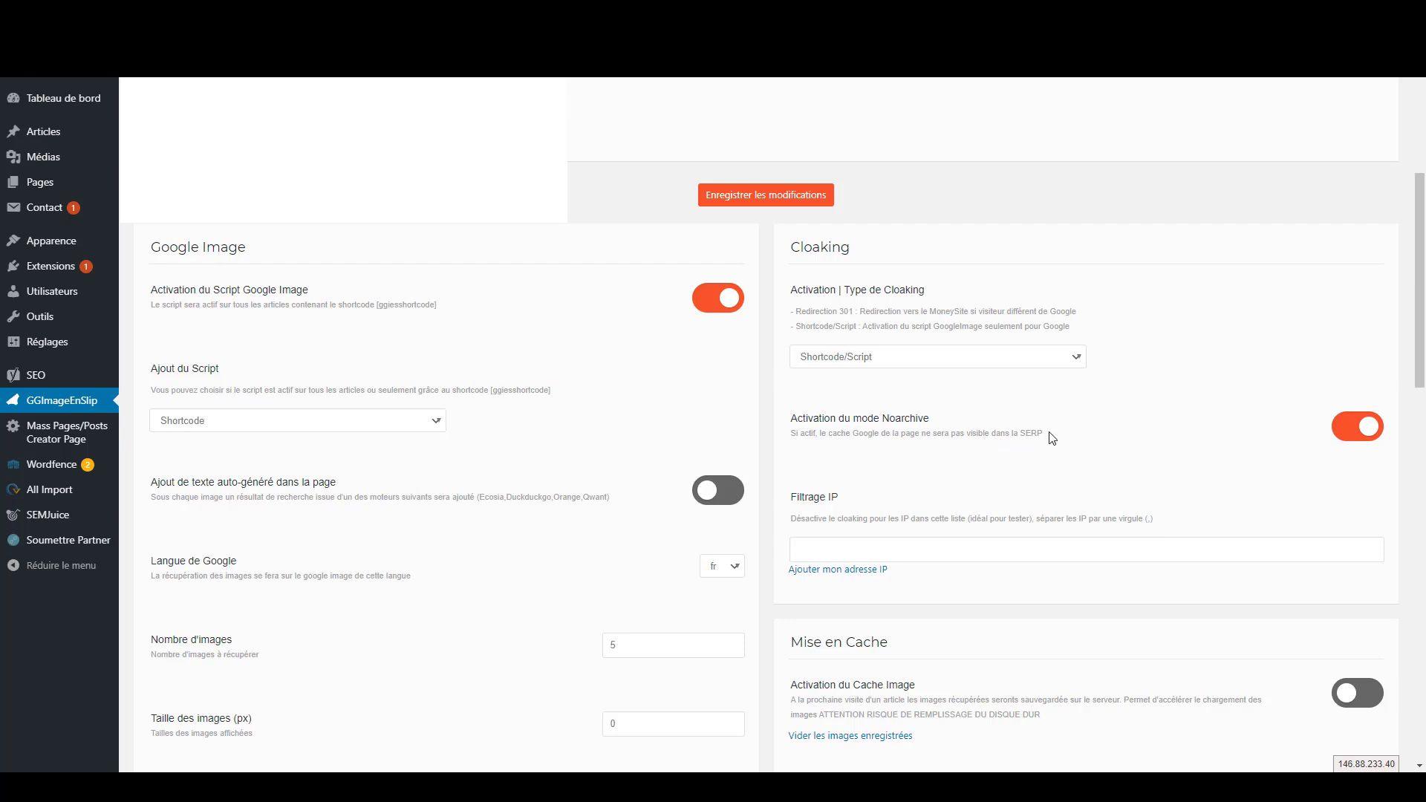
pyautogui.moveTo(1050, 439); pyautogui.dragTo(790, 421)
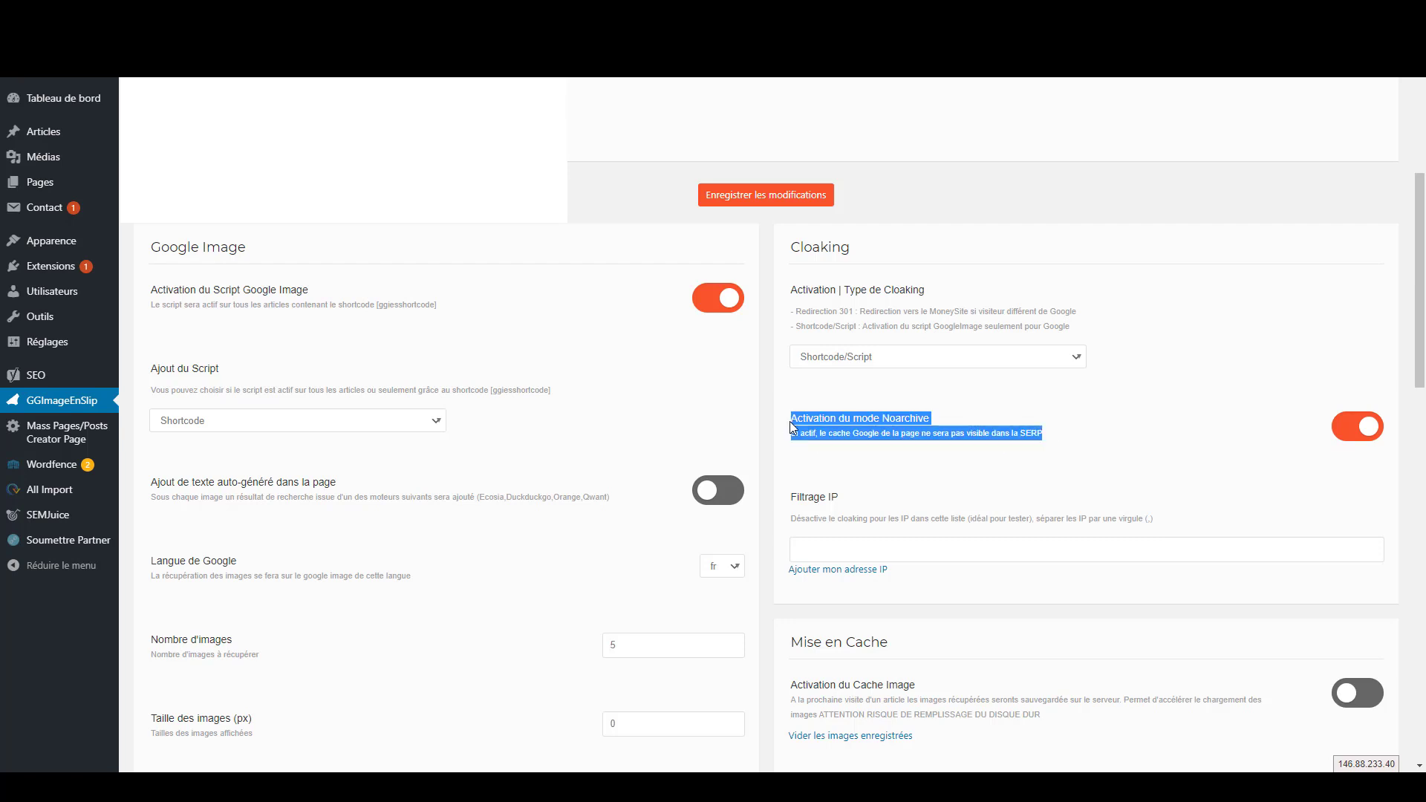
pyautogui.click(984, 481)
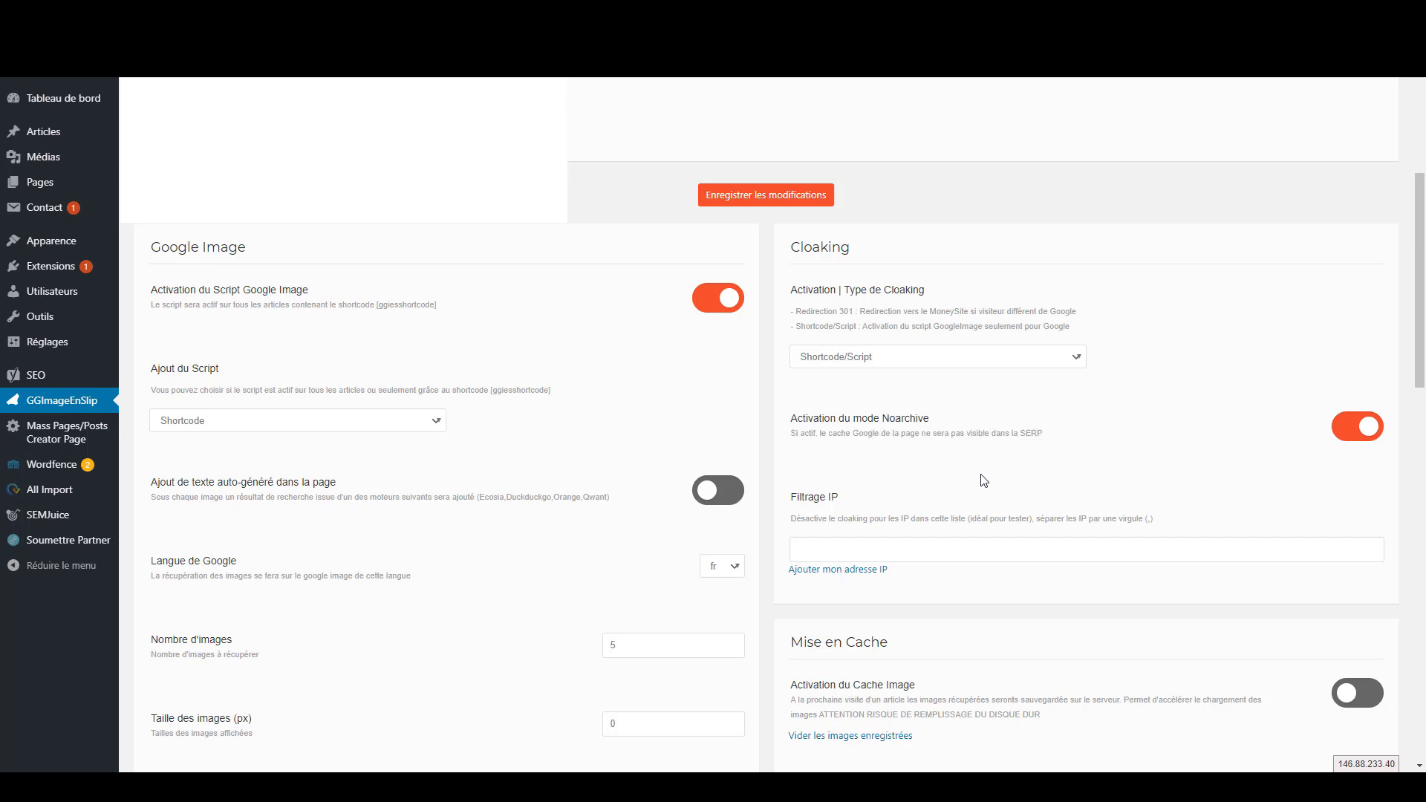
pyautogui.click(837, 569)
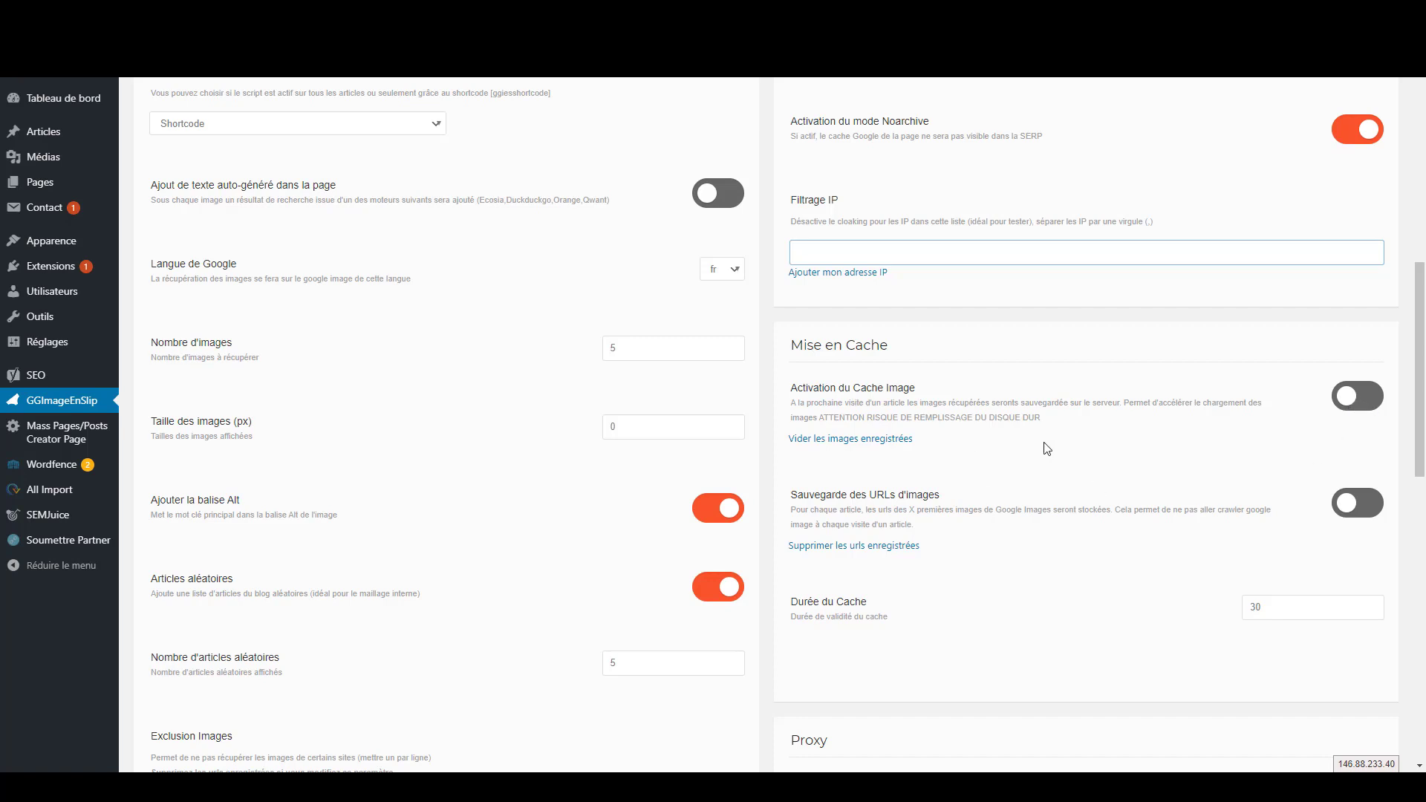
# Examine the image cache activation and image URL saving options with their descriptions in the cache settings.
pyautogui.moveTo(1012, 451); pyautogui.dragTo(958, 460)
pyautogui.scroll(-1, 958, 461)
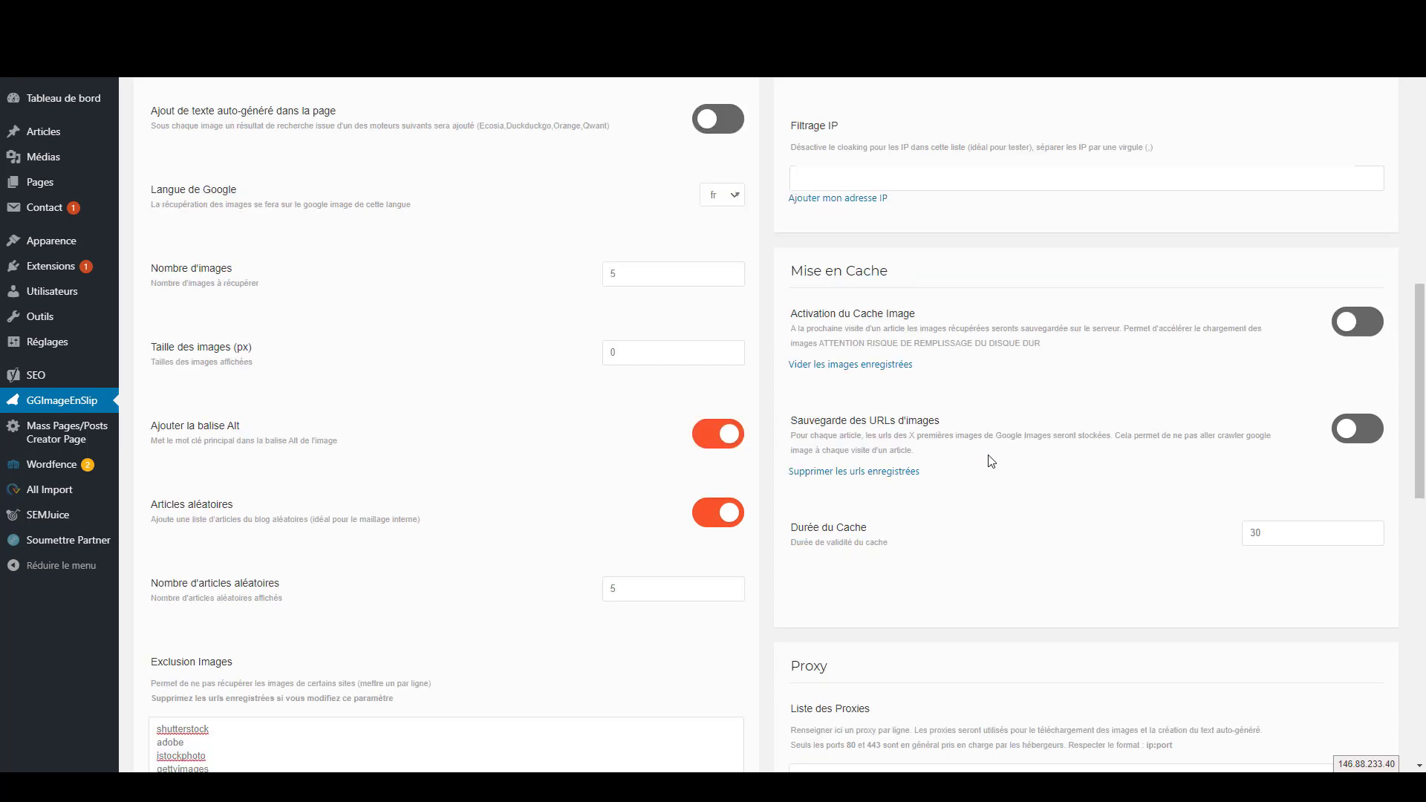
pyautogui.moveTo(955, 461); pyautogui.dragTo(790, 431)
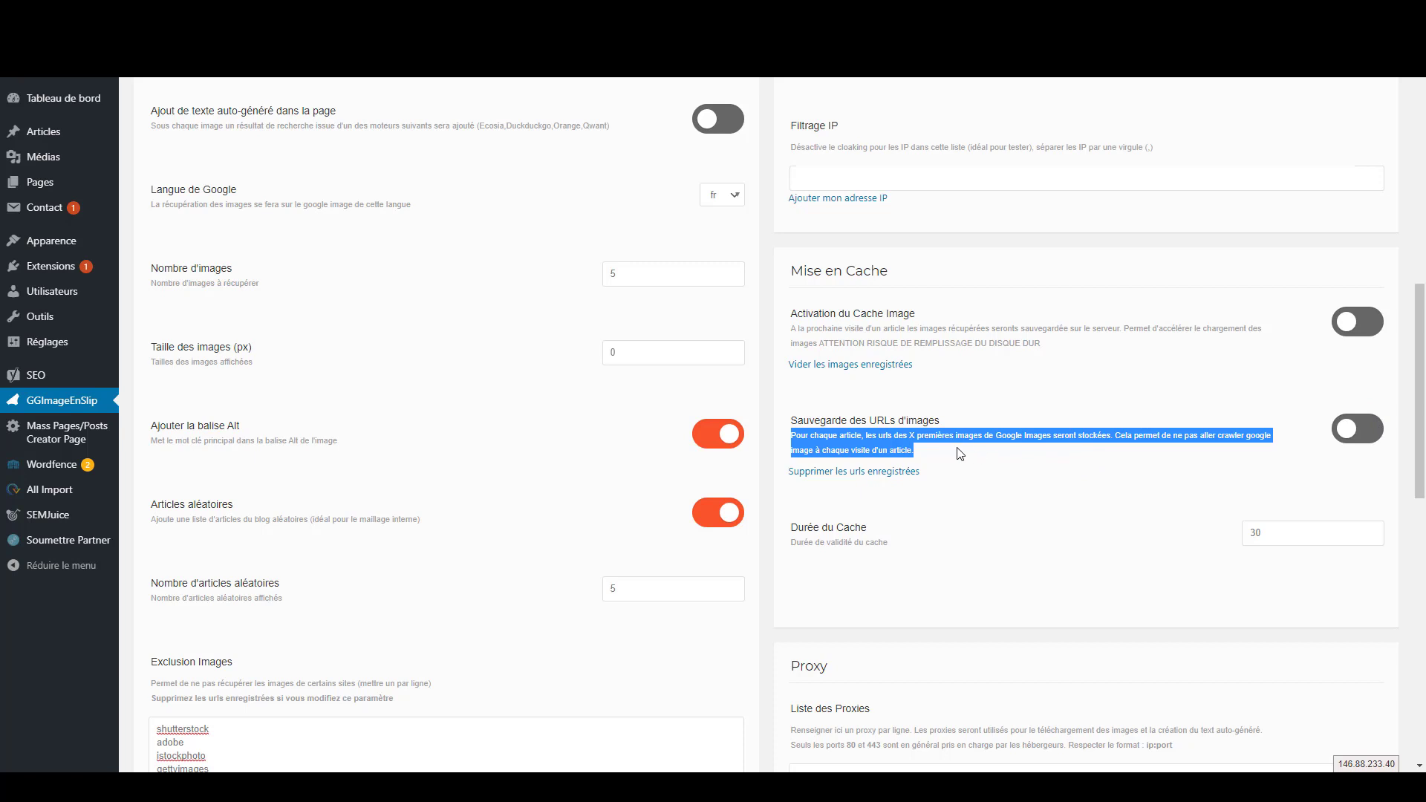
pyautogui.moveTo(960, 455); pyautogui.dragTo(799, 437)
pyautogui.click(1078, 364)
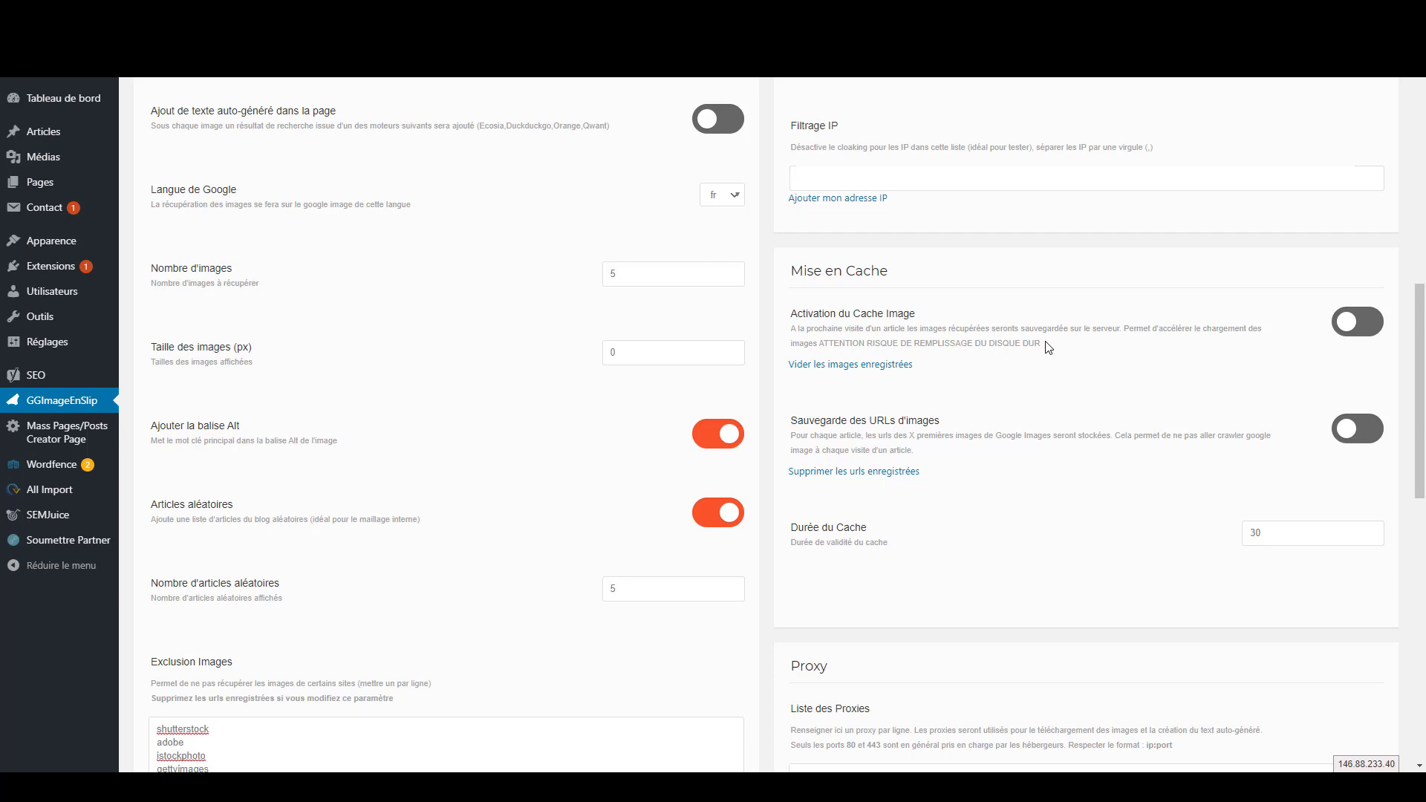
pyautogui.moveTo(1047, 346); pyautogui.dragTo(795, 326)
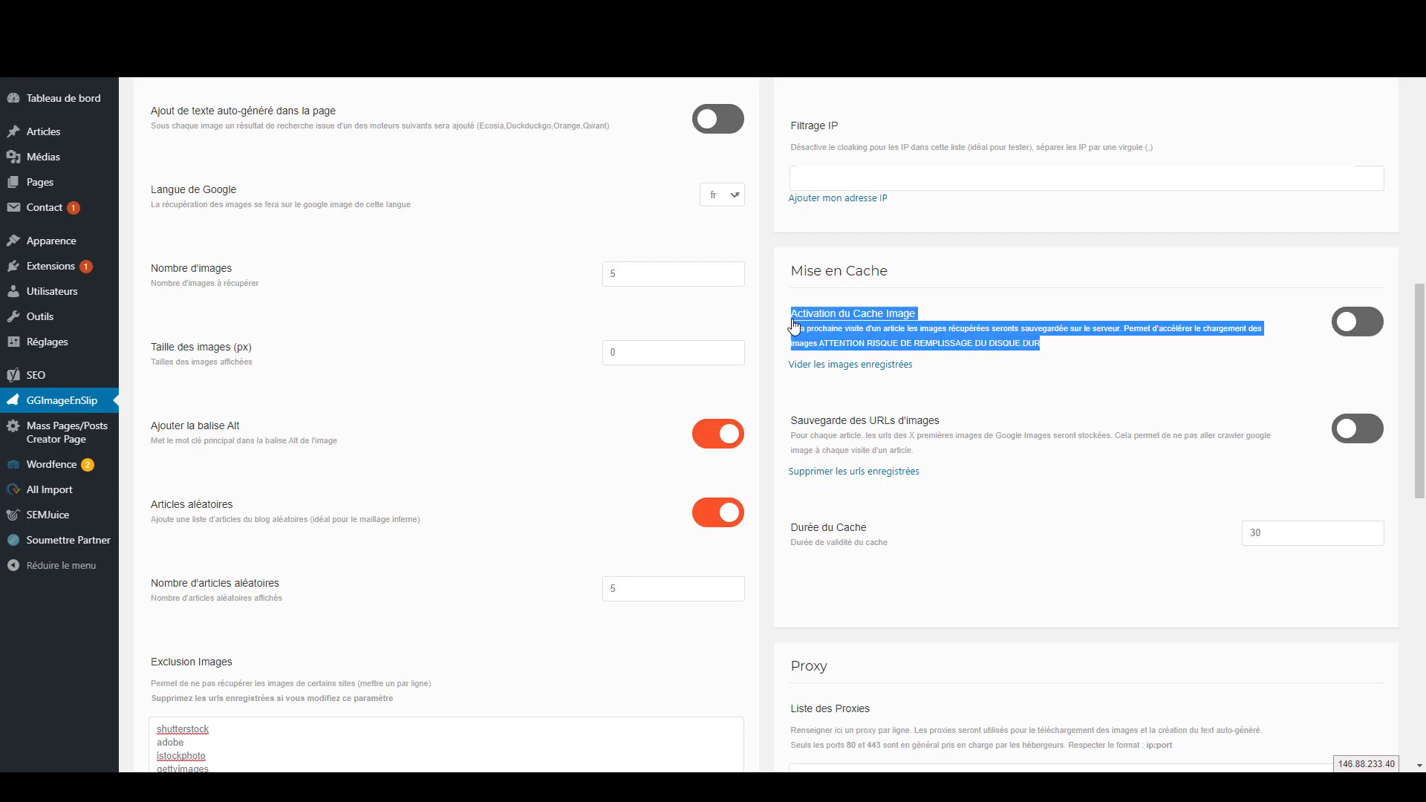
pyautogui.click(1088, 350)
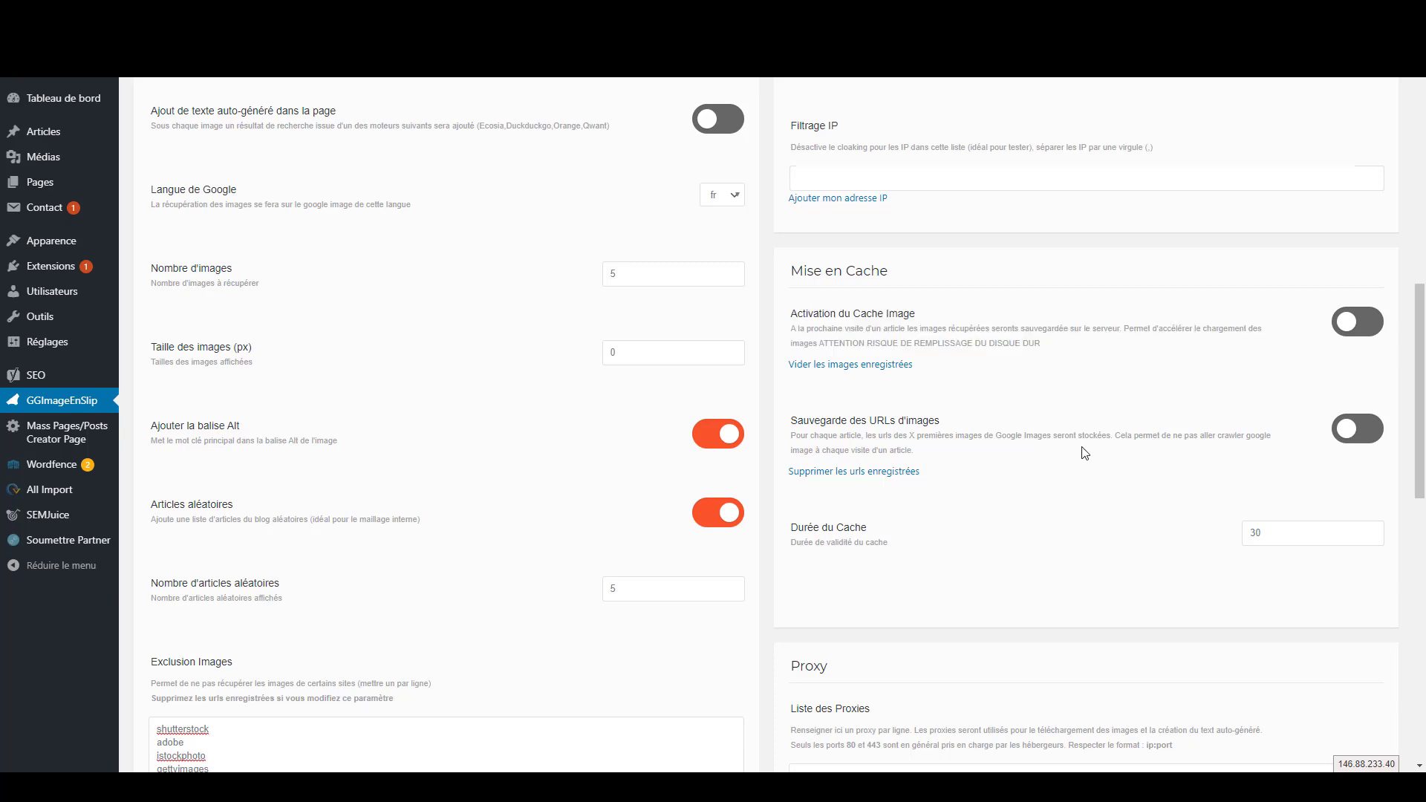
pyautogui.moveTo(950, 455); pyautogui.dragTo(794, 429)
pyautogui.click(997, 460)
pyautogui.doubleClick(942, 456)
pyautogui.click(958, 462)
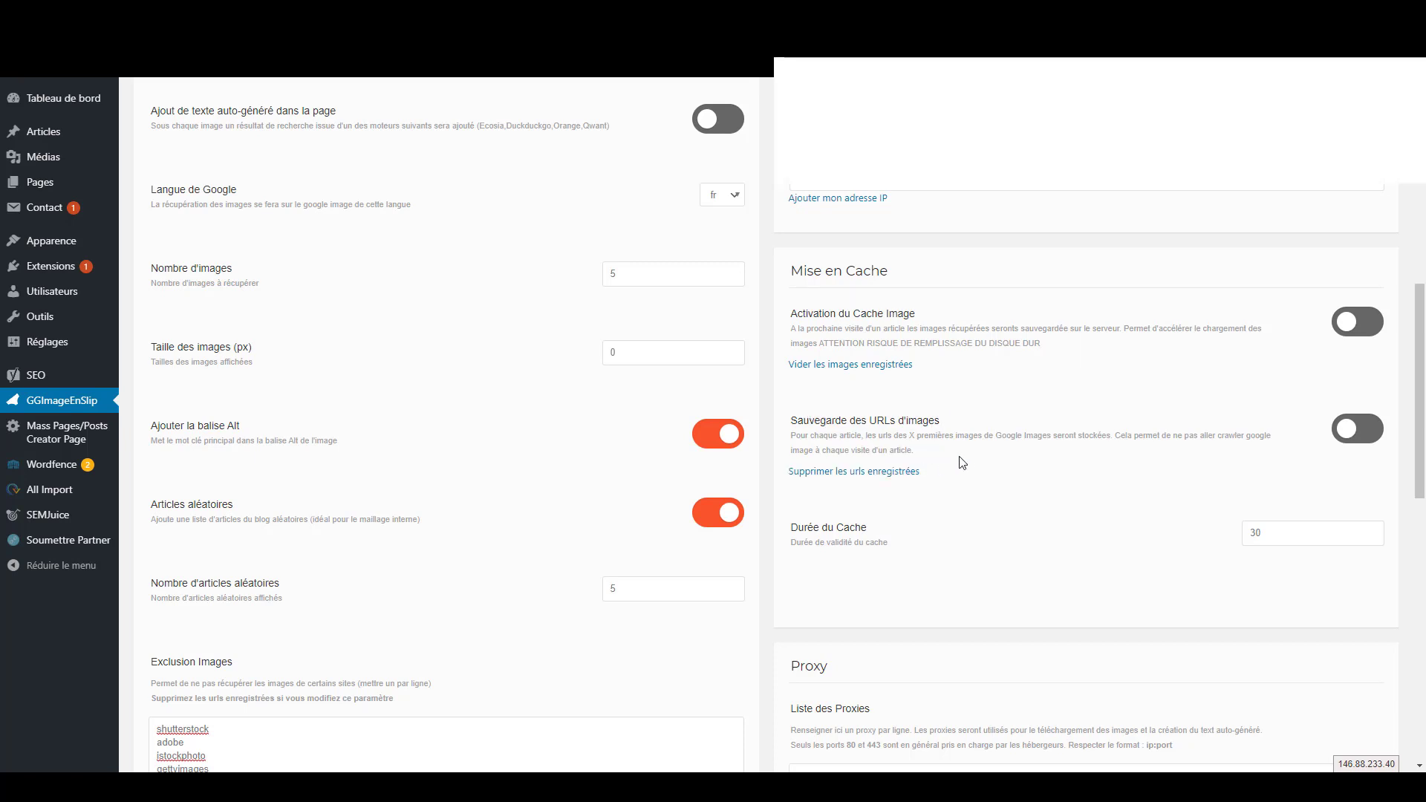
# Examine the cache duration setting in the cache section.
pyautogui.scroll(-1, 958, 462)
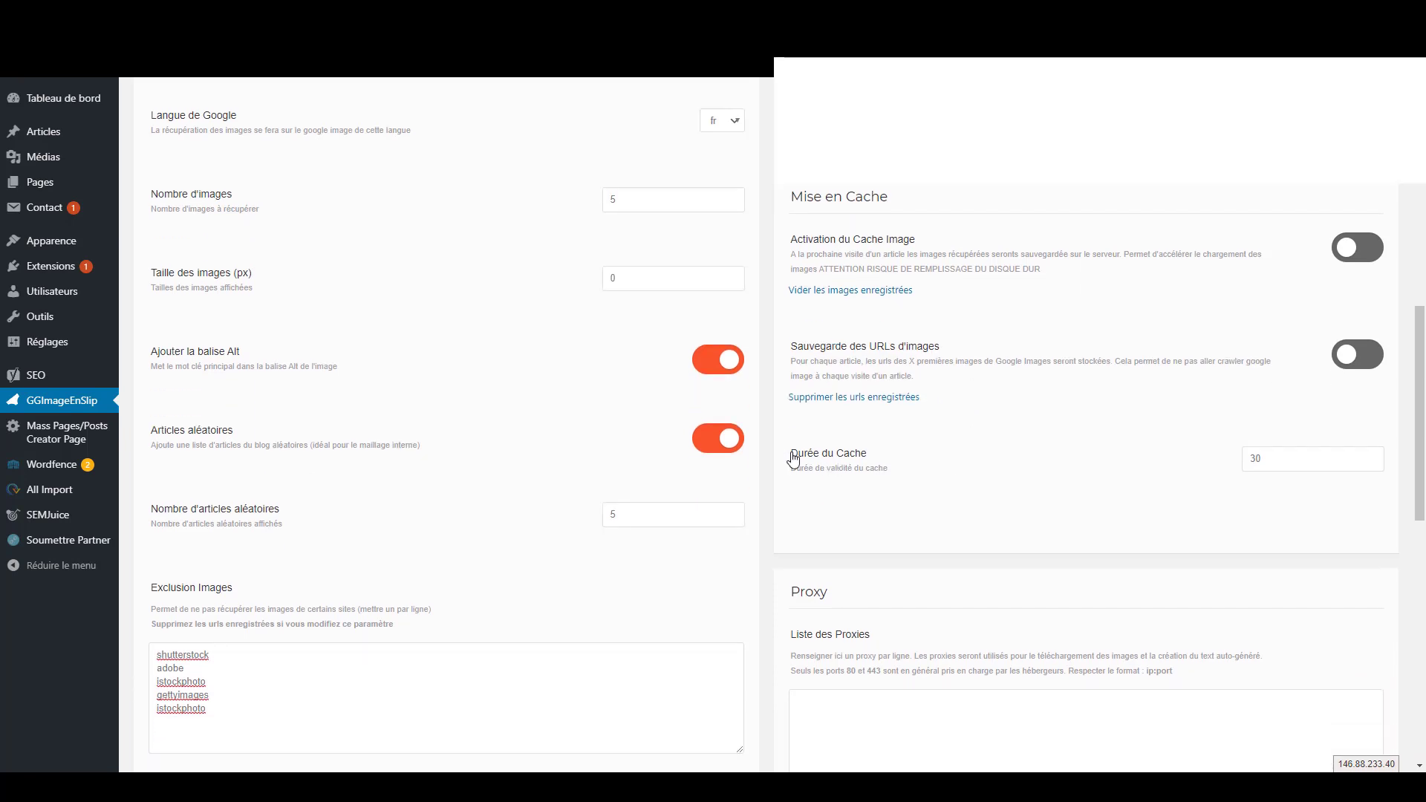
pyautogui.doubleClick(1255, 458)
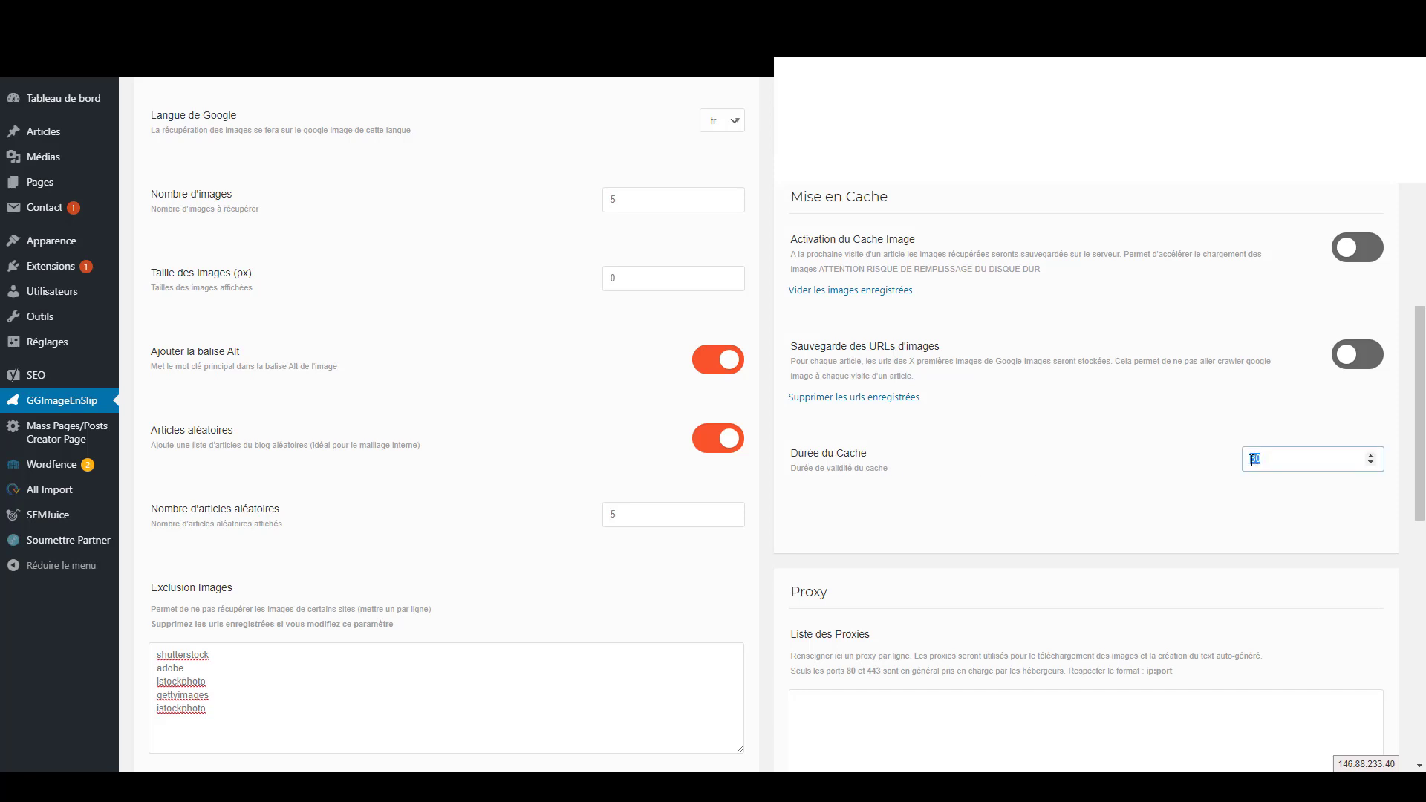
pyautogui.click(1189, 511)
pyautogui.doubleClick(1273, 454)
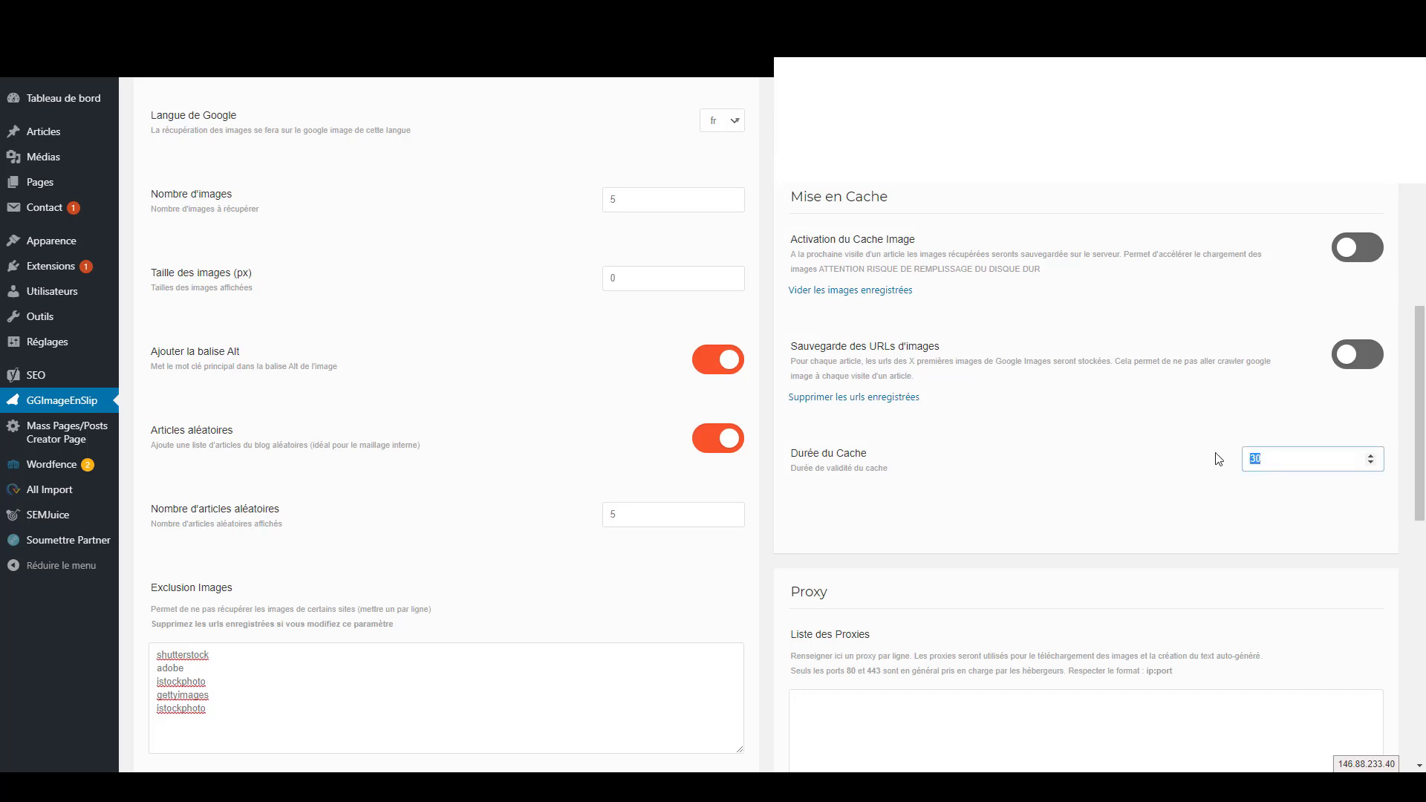
pyautogui.click(1156, 525)
pyautogui.doubleClick(1365, 456)
pyautogui.click(1153, 543)
# Examine the proxy section and look over the complete set of plugin settings.
pyautogui.scroll(-3, 1049, 528)
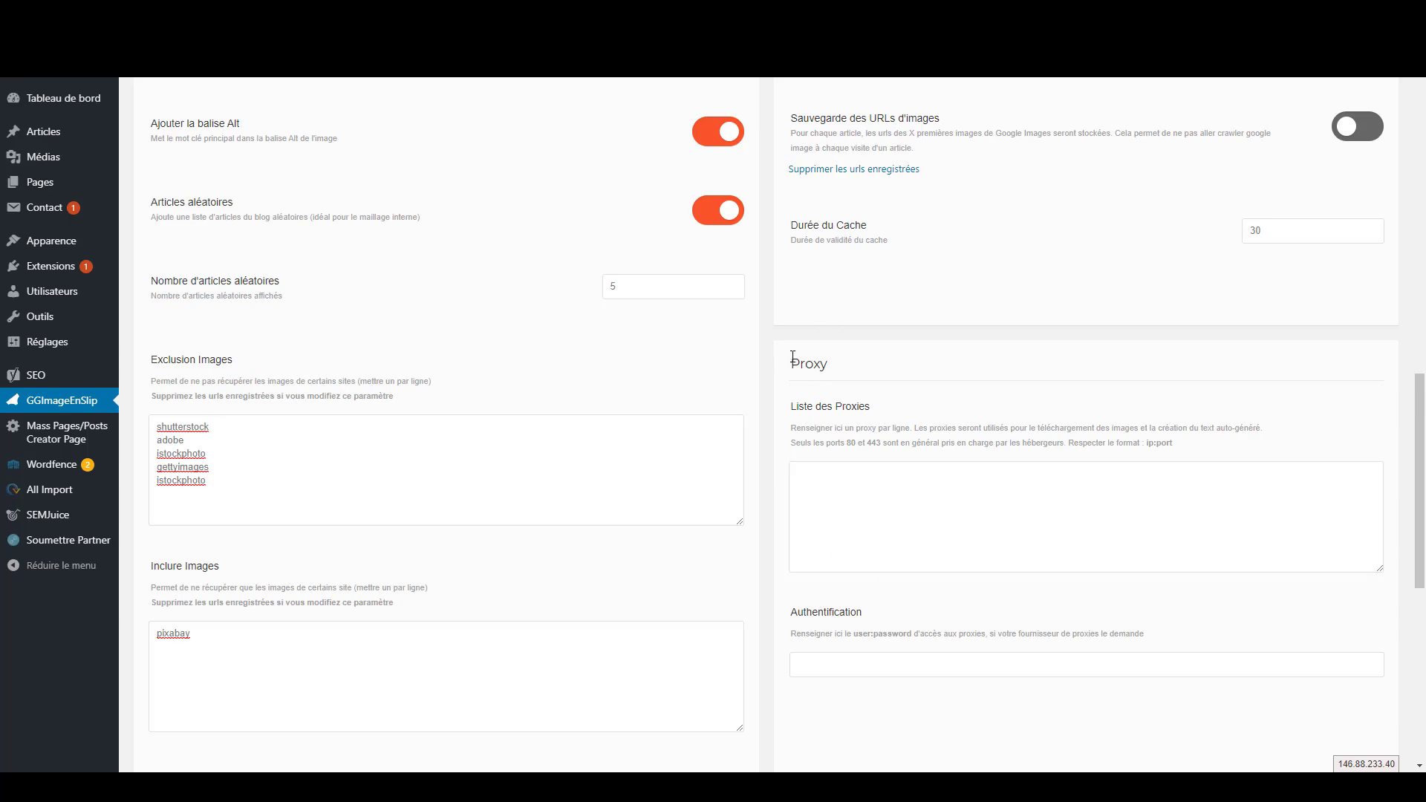
pyautogui.moveTo(793, 358); pyautogui.dragTo(833, 367)
pyautogui.click(892, 366)
pyautogui.scroll(-7, 951, 527)
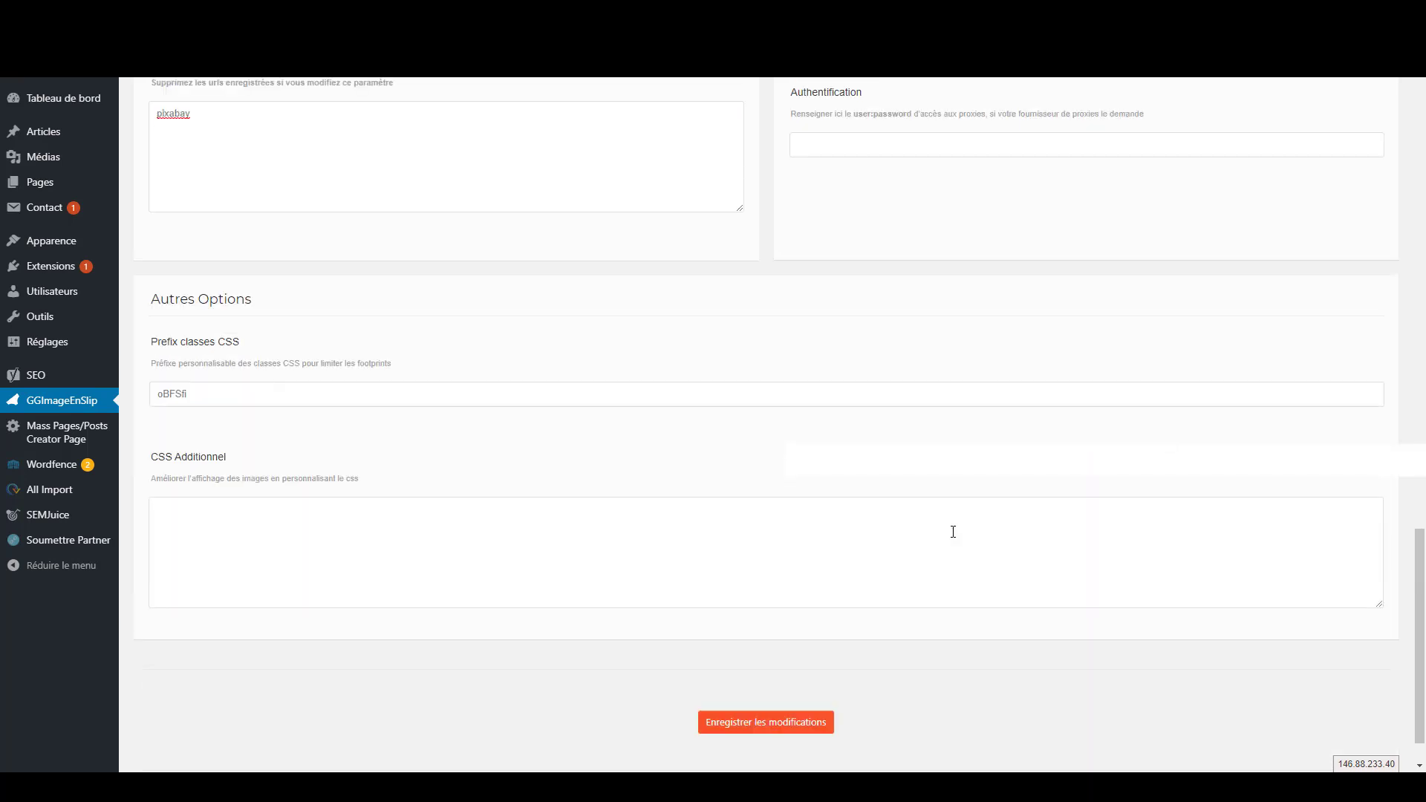
pyautogui.scroll(20, 953, 531)
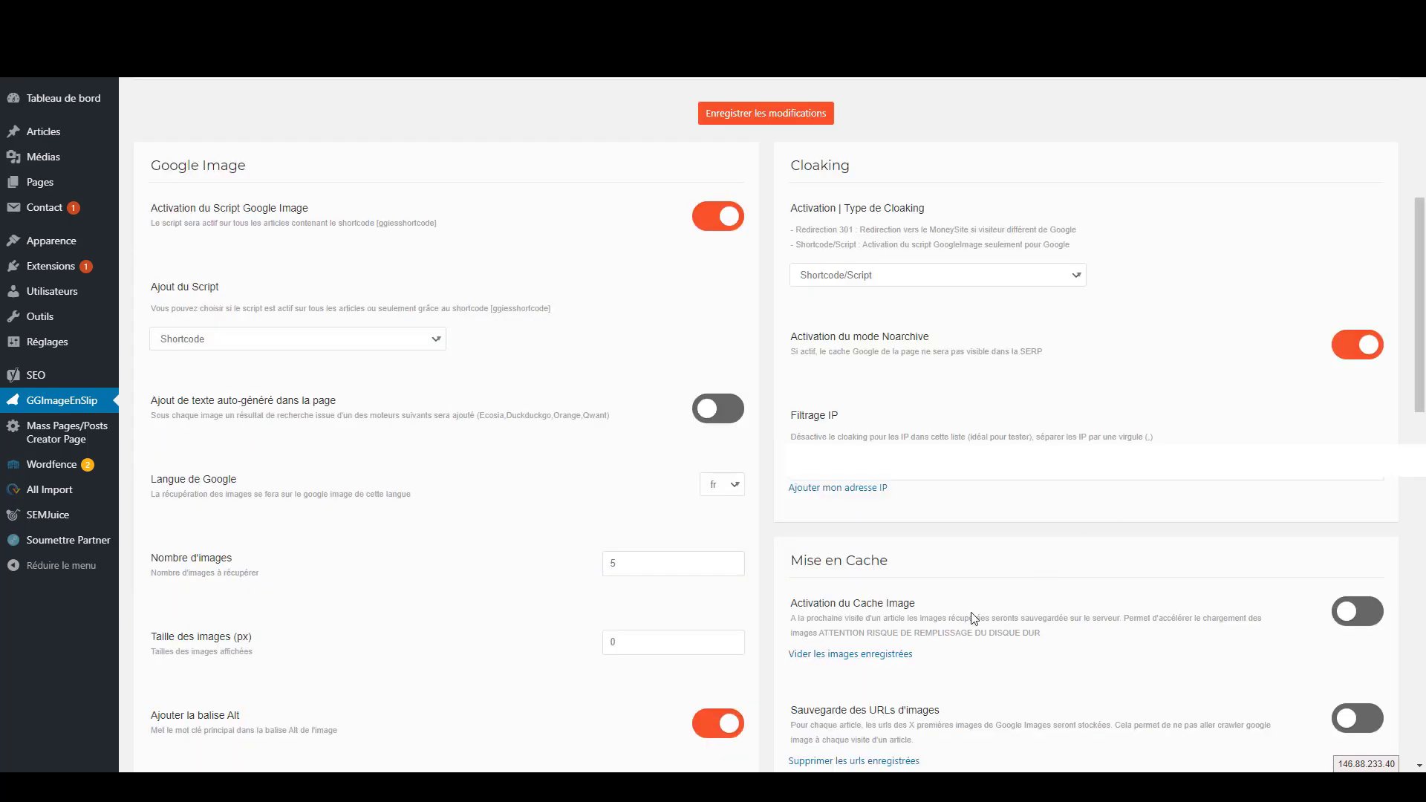
pyautogui.scroll(-20, 973, 619)
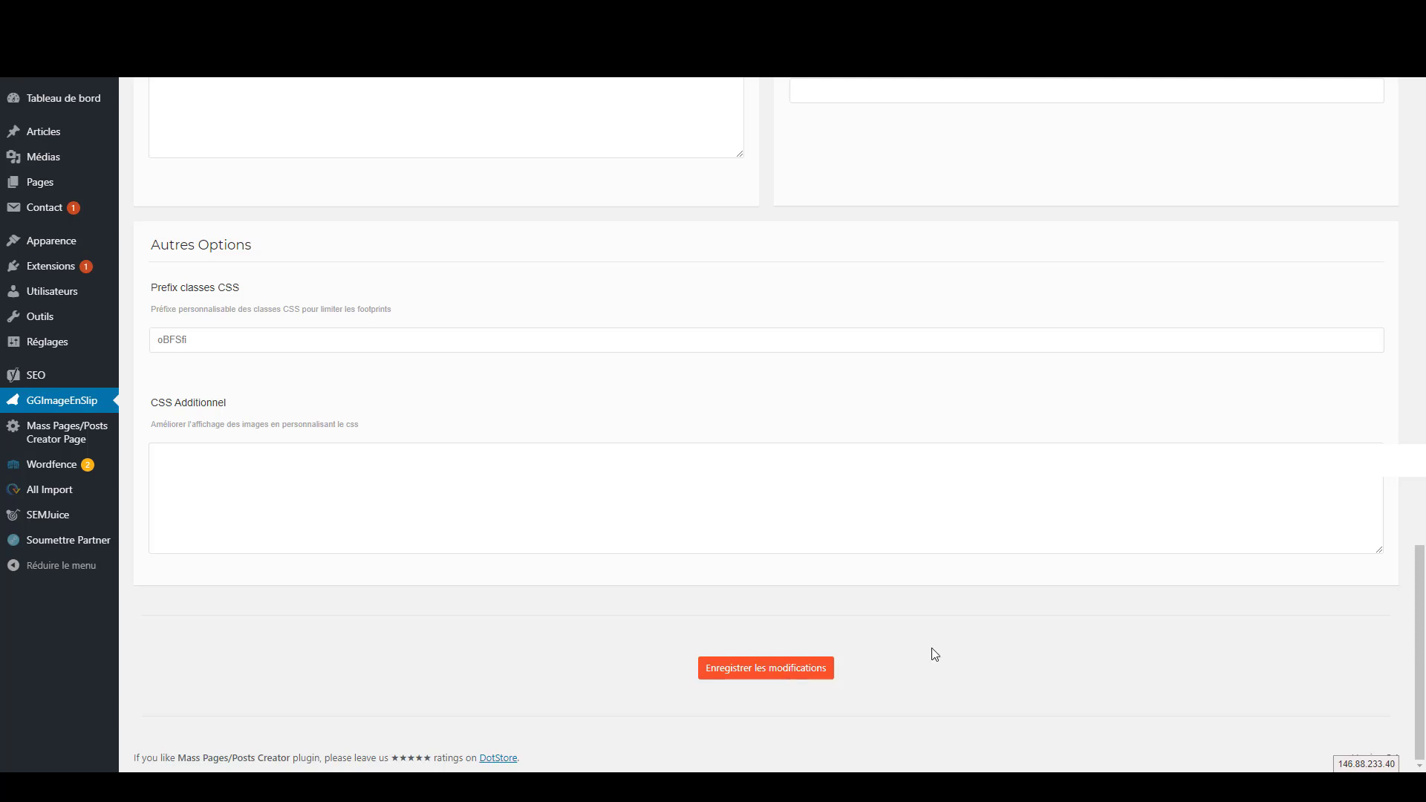
pyautogui.scroll(10, 780, 659)
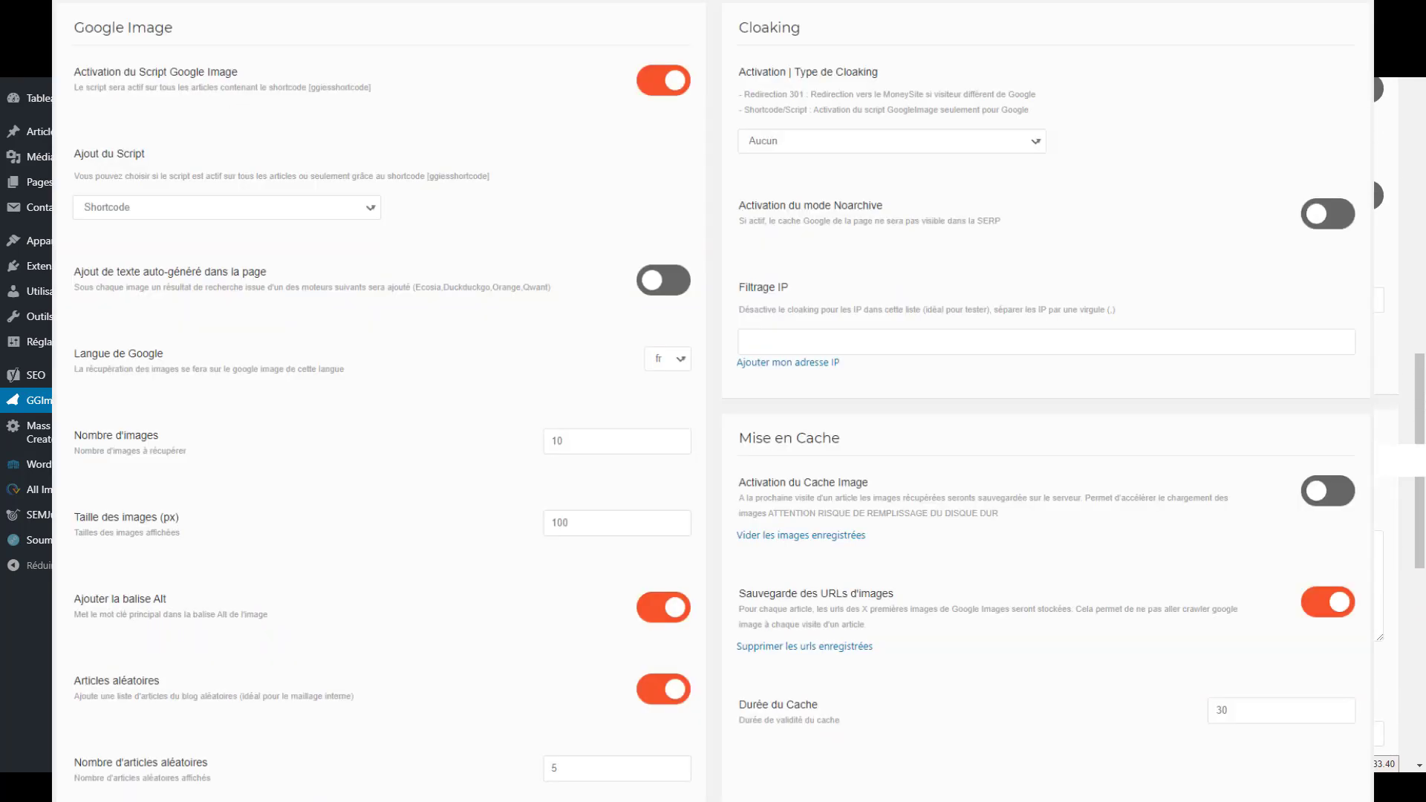
pyautogui.scroll(5, 1400, 401)
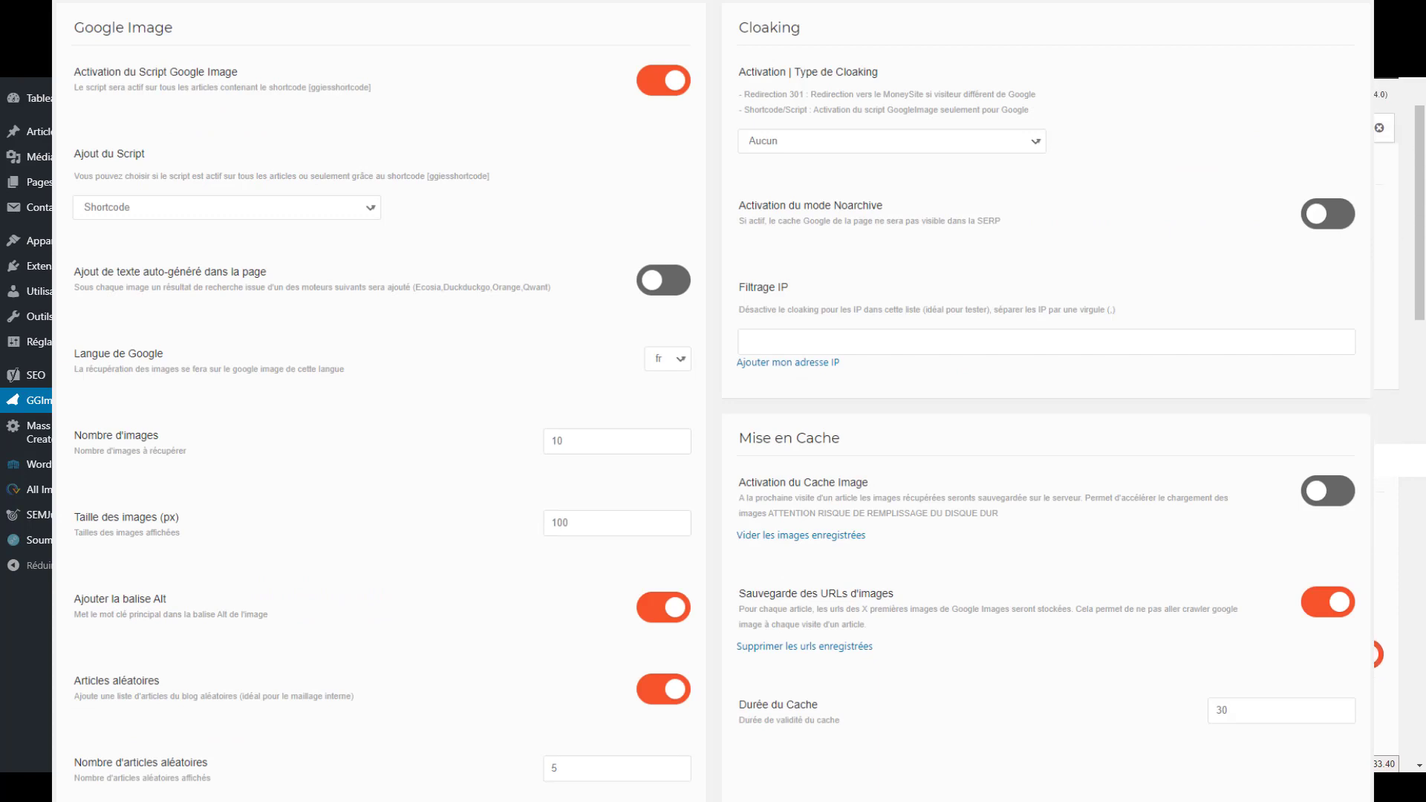
pyautogui.scroll(-5, 1400, 401)
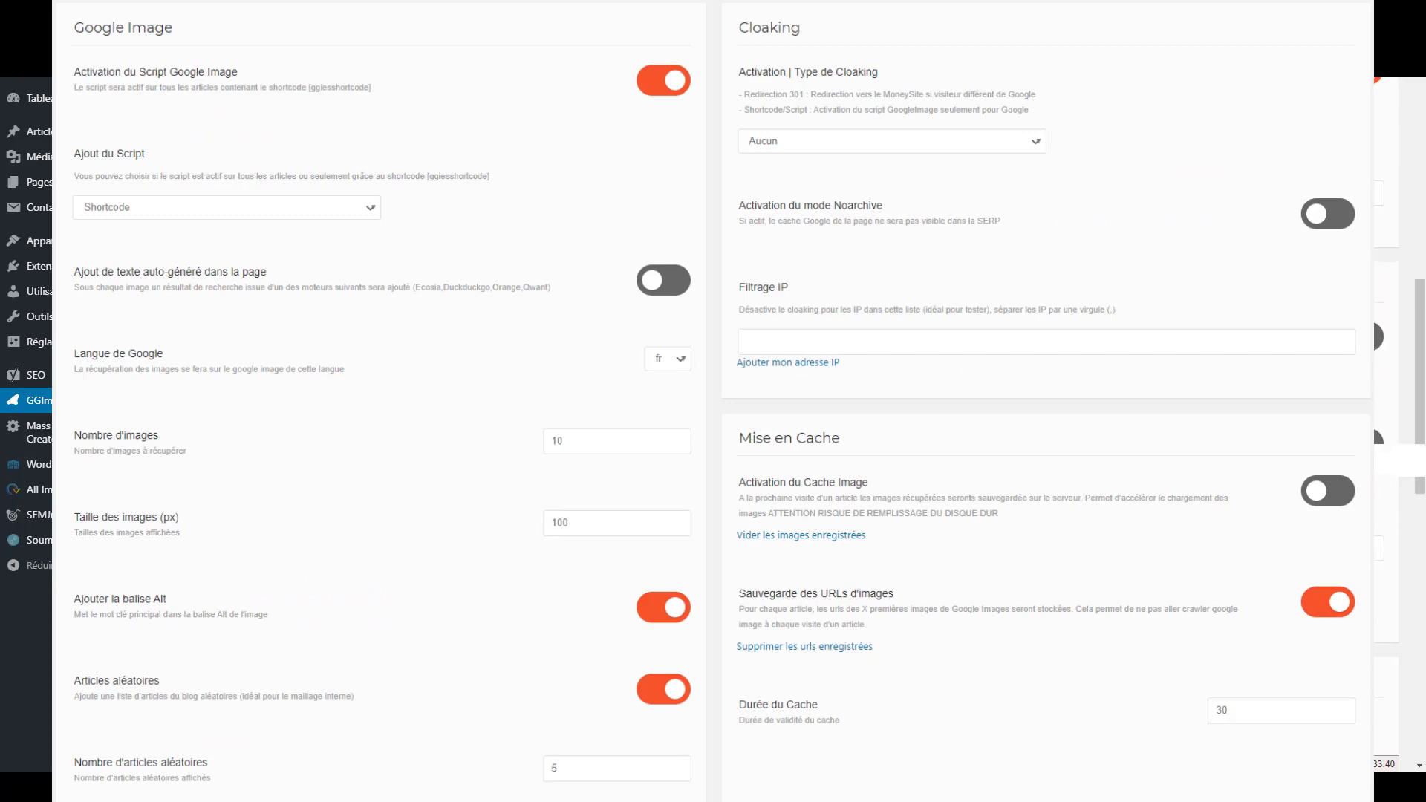